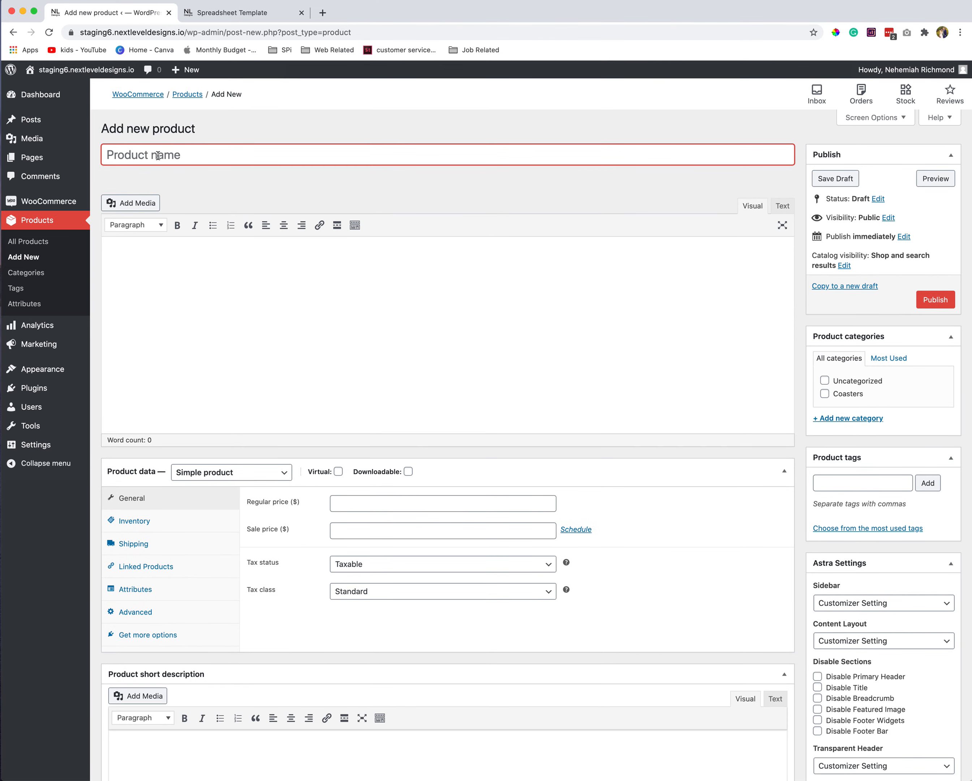
Name the product "Trinket Tray" with description "This can be a trinket tray or a coaster. Coaster will cost an additional 1.00 for the cork backing."
{"action": "type", "text": "Trinnket Tray"}
{"action": "key", "text": "Tab"}
{"action": "type", "text": "Thi"}
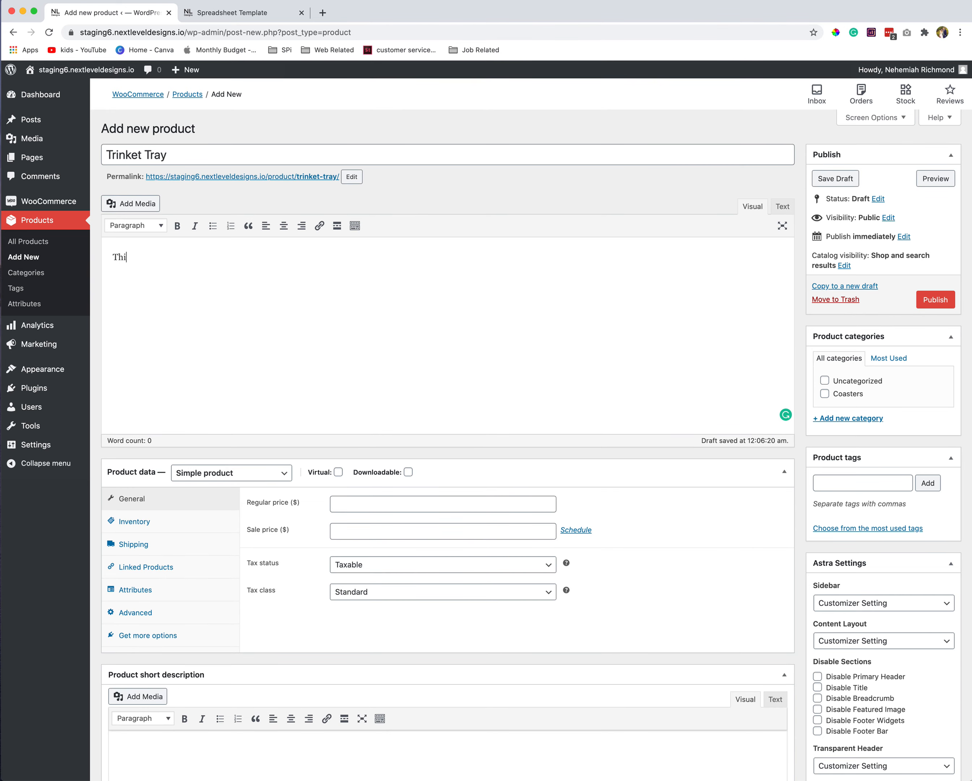
{"action": "type", "text": "s can be a trinket Tra"}
{"action": "key", "text": "BackSpace"}
{"action": "key", "text": "BackSpace"}
{"action": "key", "text": "BackSpace"}
{"action": "type", "text": "tray or a coaster. Coaster "}
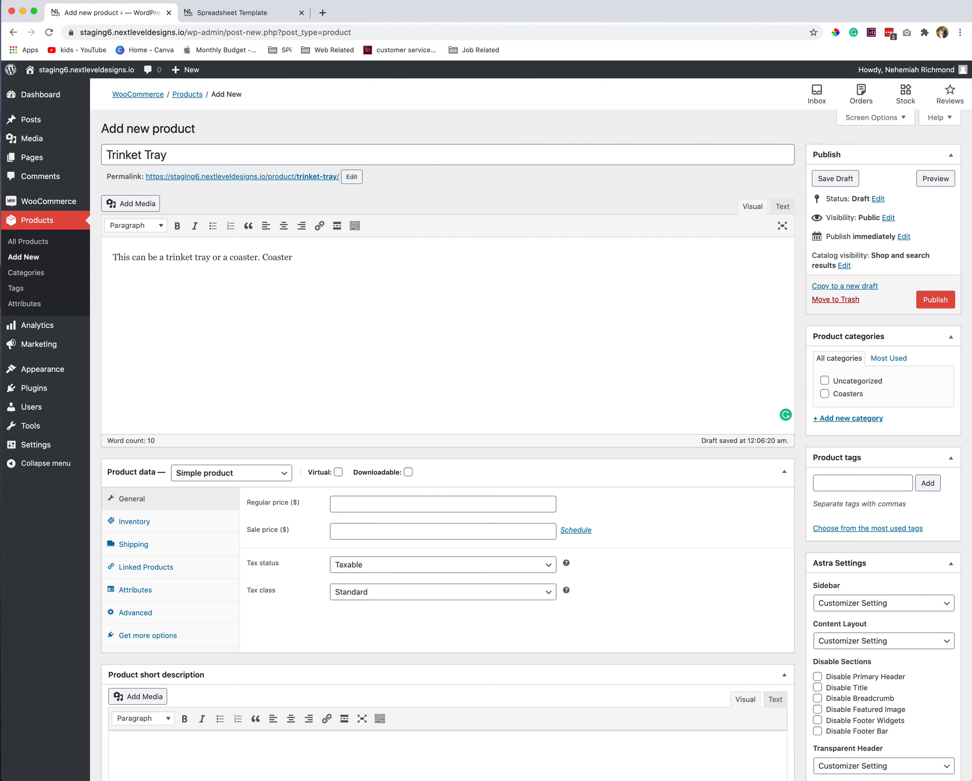
{"action": "type", "text": "will cost an additional 1.00 for the cork backing."}
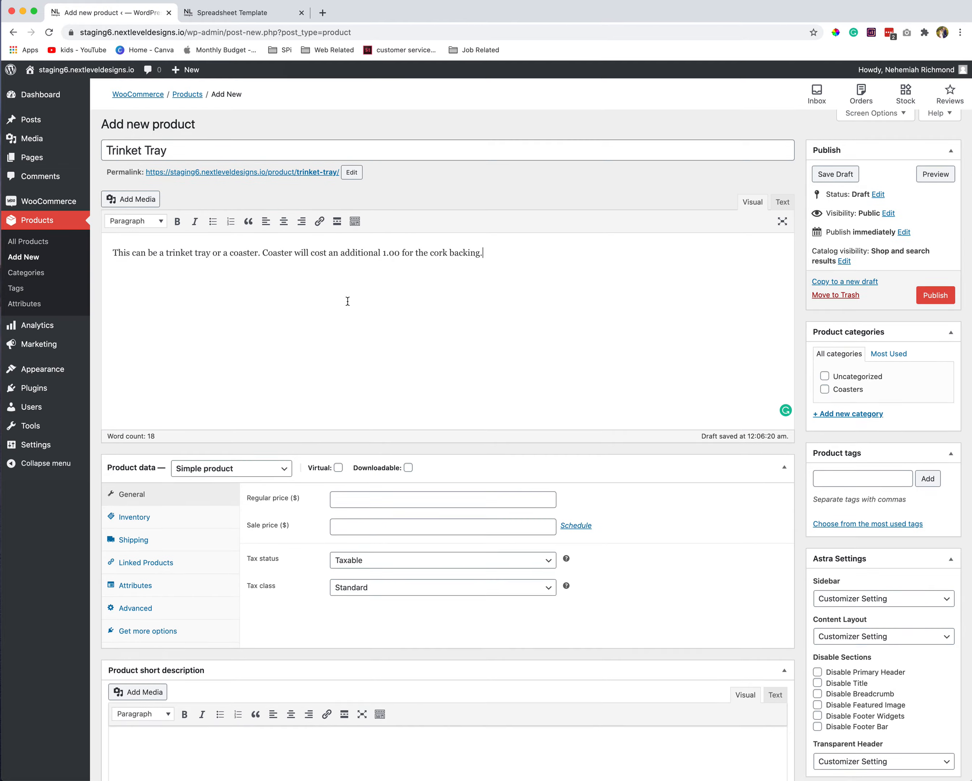
Change the product type to Variable product and set its tax status to None
{"action": "scroll", "coordinate": [348, 301], "scroll_direction": "down", "scroll_amount": 5}
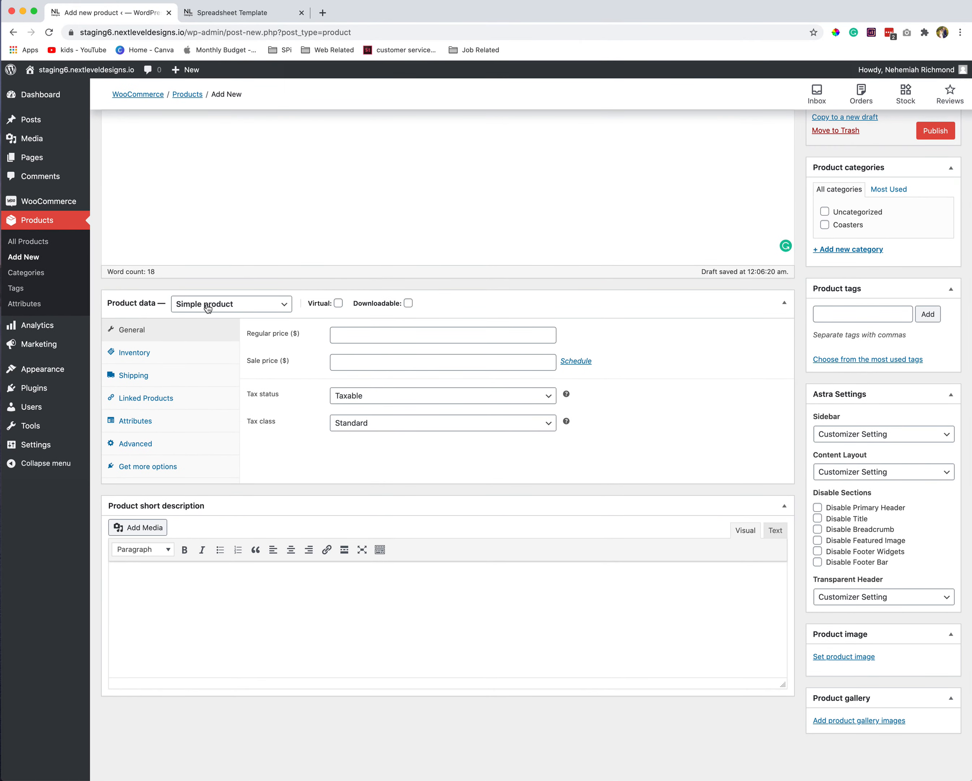
{"action": "left_click", "coordinate": [233, 308]}
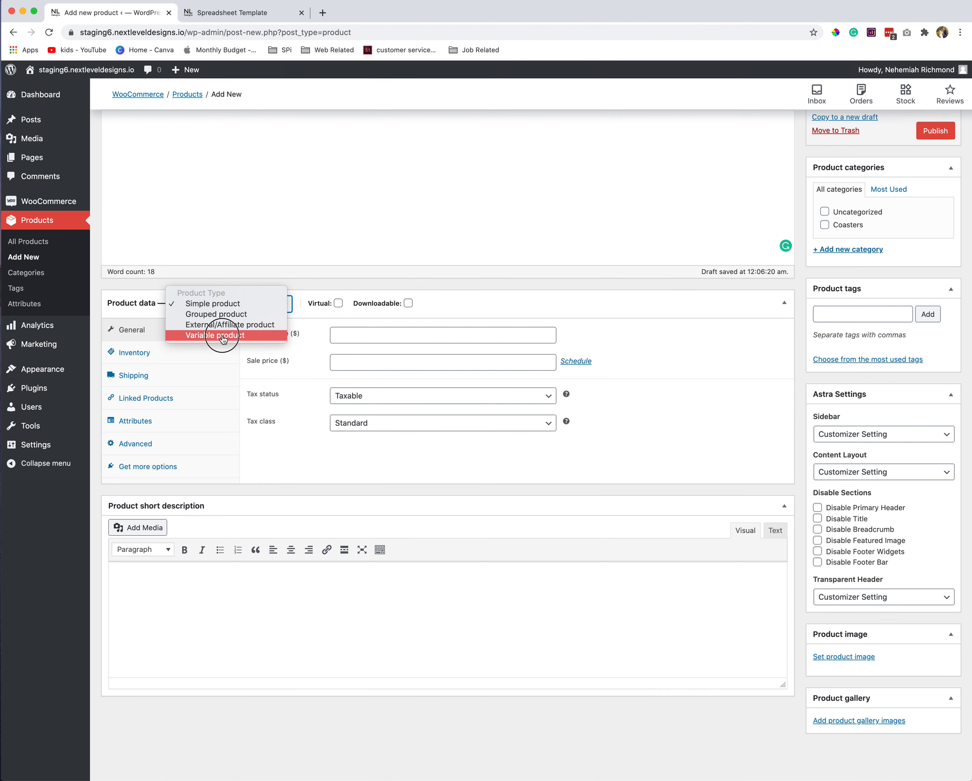
{"action": "left_click", "coordinate": [223, 336]}
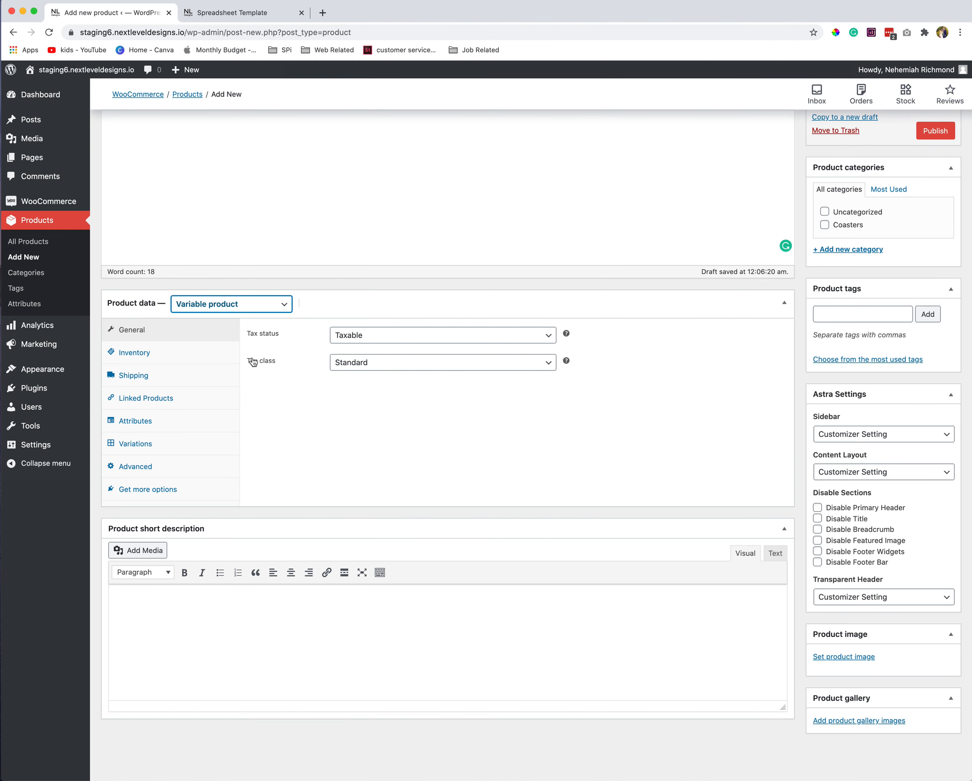
{"action": "left_click", "coordinate": [361, 339]}
{"action": "left_click", "coordinate": [358, 353]}
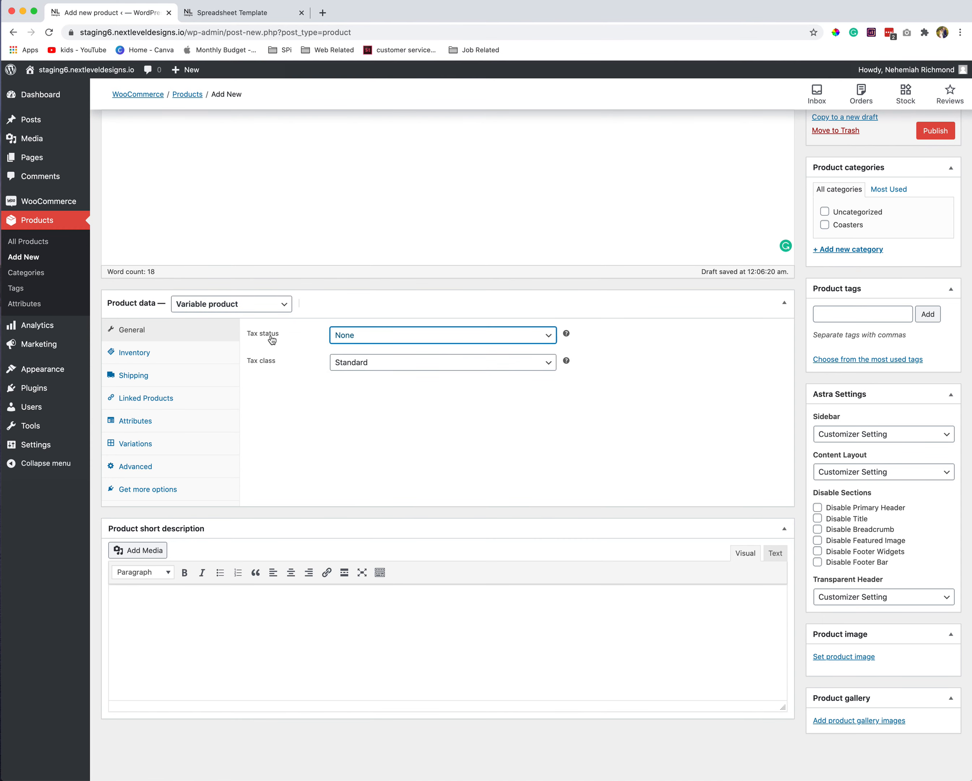
Set the product's SKU to trinket-tray in the inventory settings
{"action": "left_click", "coordinate": [167, 360]}
{"action": "left_click", "coordinate": [373, 337]}
{"action": "type", "text": "trinket-tray"}
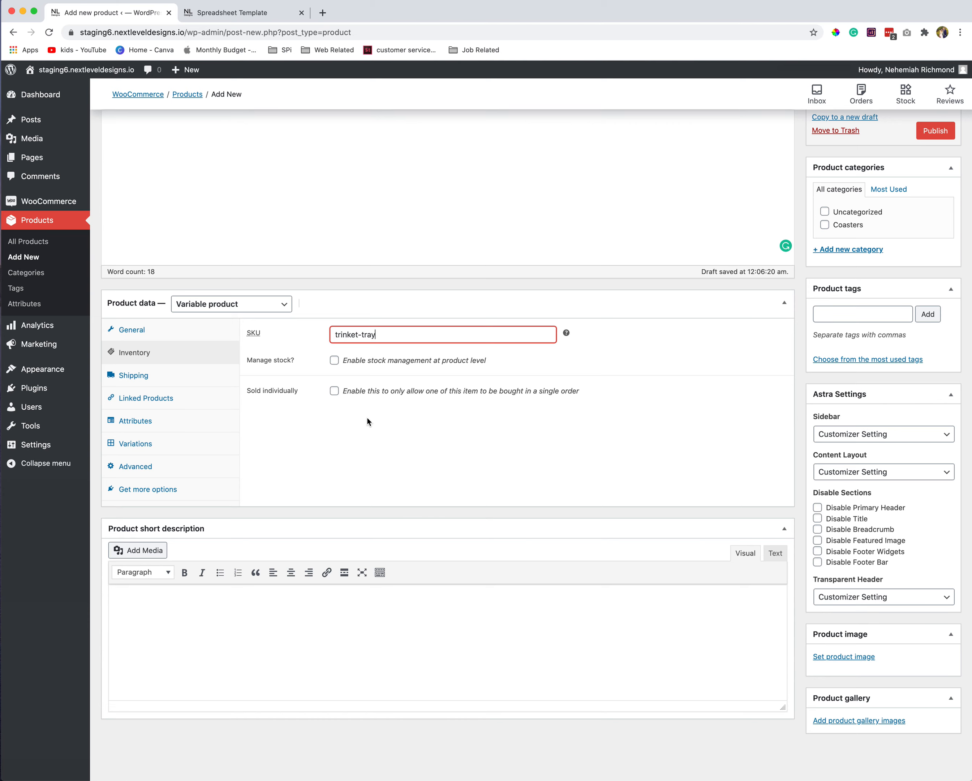
Set the product's shipping weight to 12 oz and its dimensions to 4 × 4 × 1 in
{"action": "left_click", "coordinate": [161, 378]}
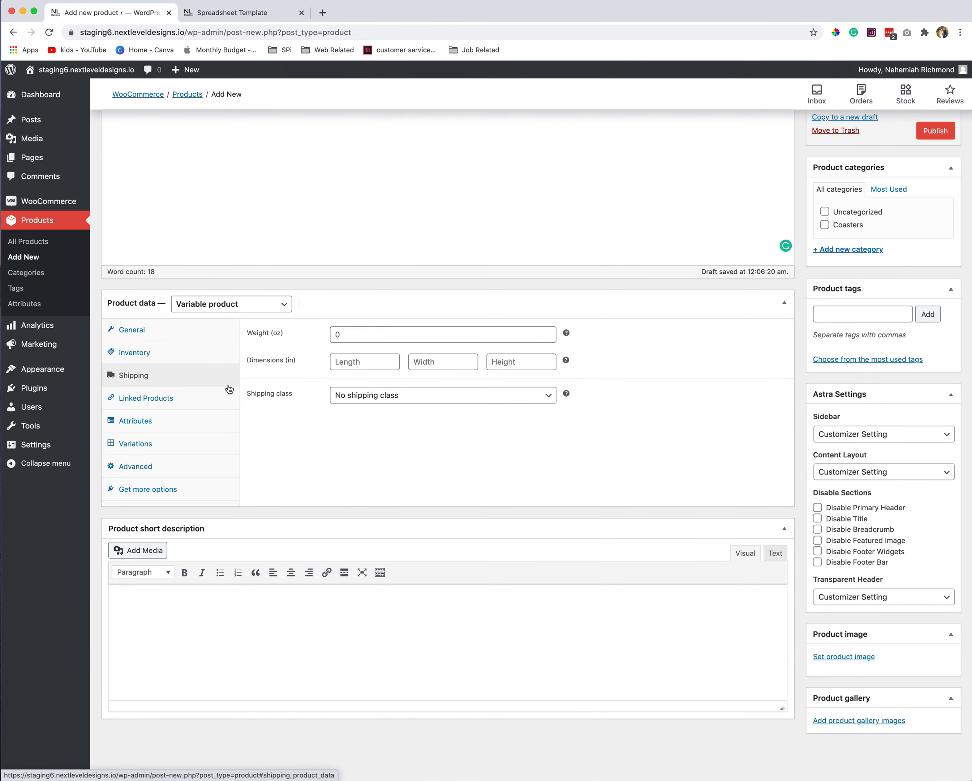
{"action": "left_click", "coordinate": [361, 334]}
{"action": "left_click", "coordinate": [267, 366]}
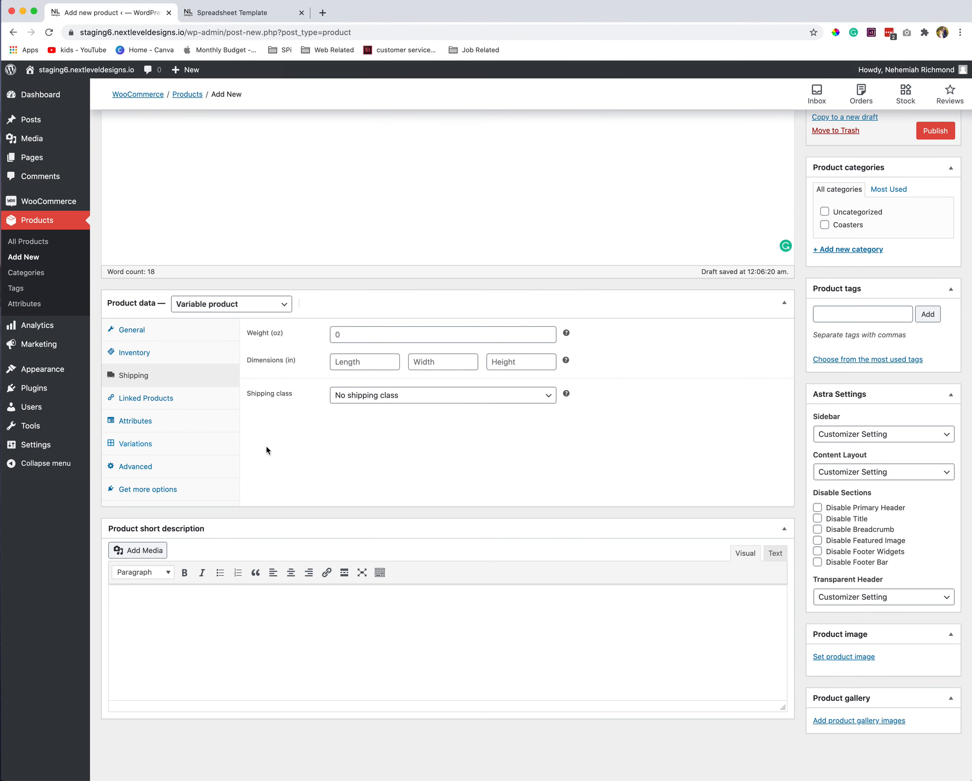
{"action": "left_click", "coordinate": [348, 336]}
{"action": "type", "text": "12"}
{"action": "key", "text": "Tab"}
{"action": "type", "text": "4"}
{"action": "key", "text": "Tab"}
{"action": "type", "text": "4"}
{"action": "key", "text": "Tab"}
{"action": "type", "text": "1"}
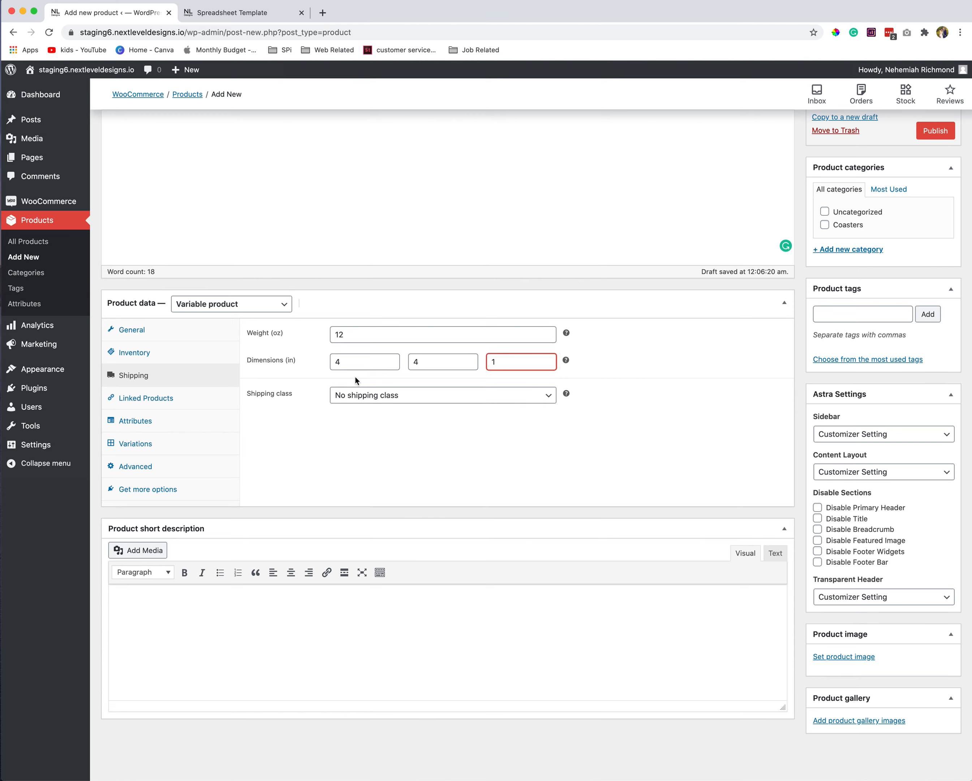
Add and save a custom product attribute named Tray Type with values "Trinket Tray | Coaster", used for variations
{"action": "left_click", "coordinate": [178, 400]}
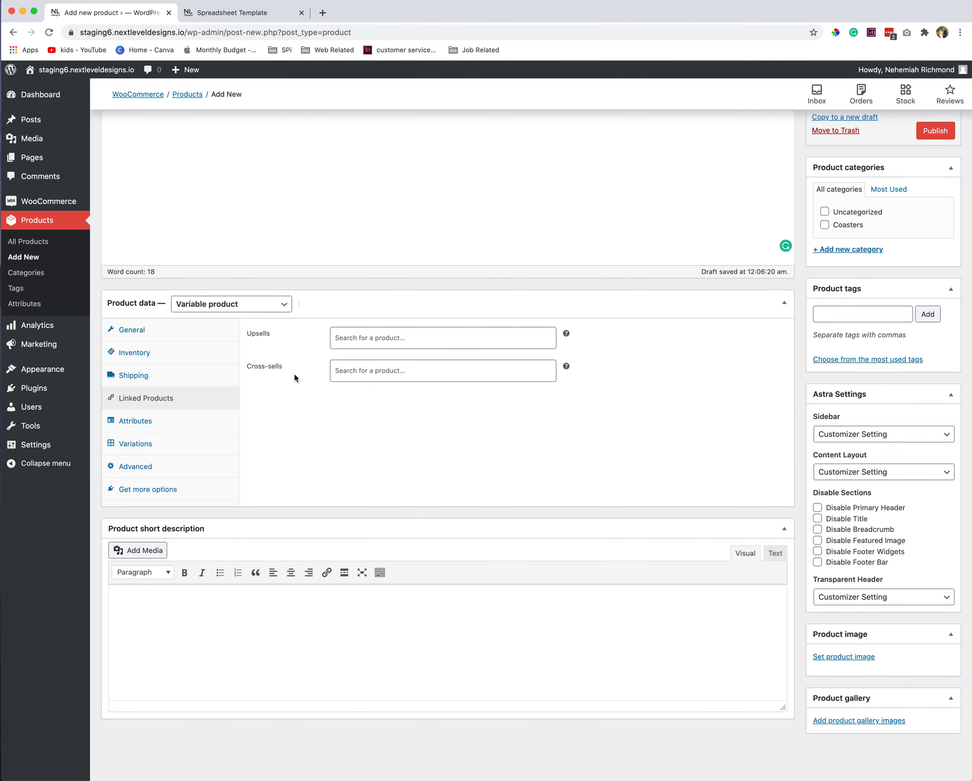
{"action": "left_click", "coordinate": [151, 412]}
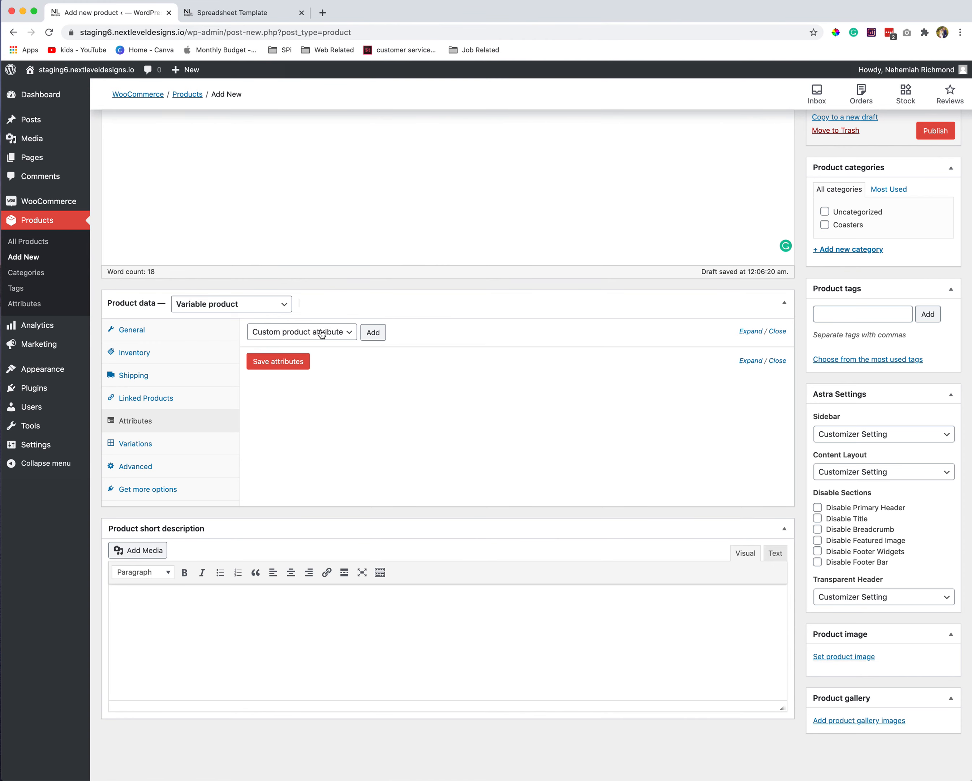
{"action": "left_click", "coordinate": [374, 333]}
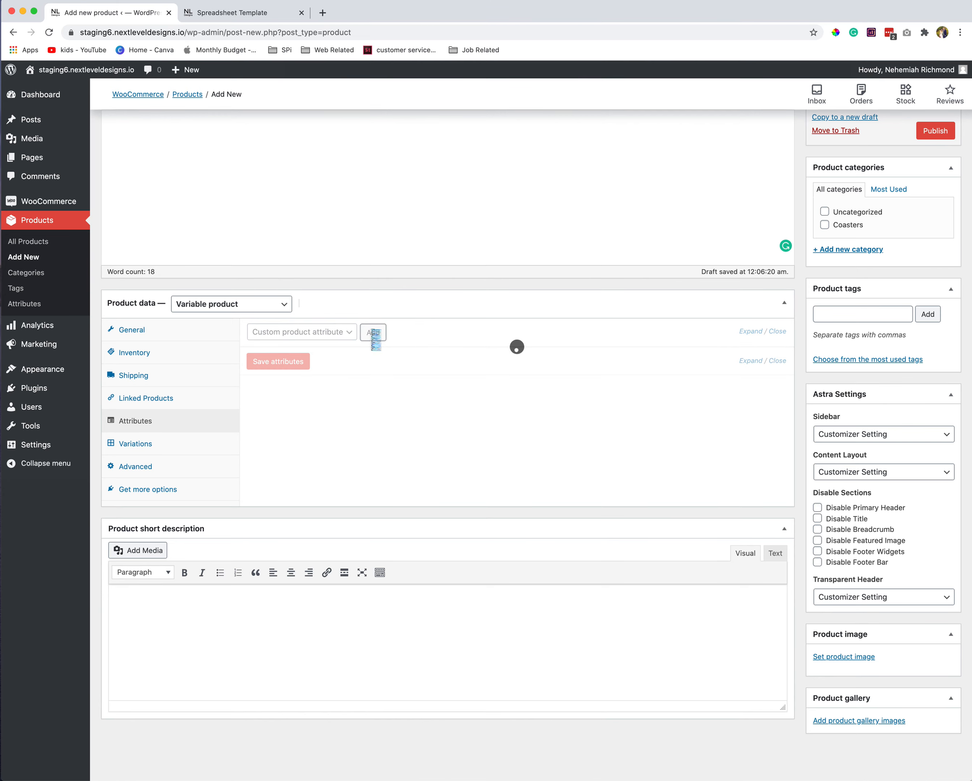
{"action": "left_click", "coordinate": [263, 398]}
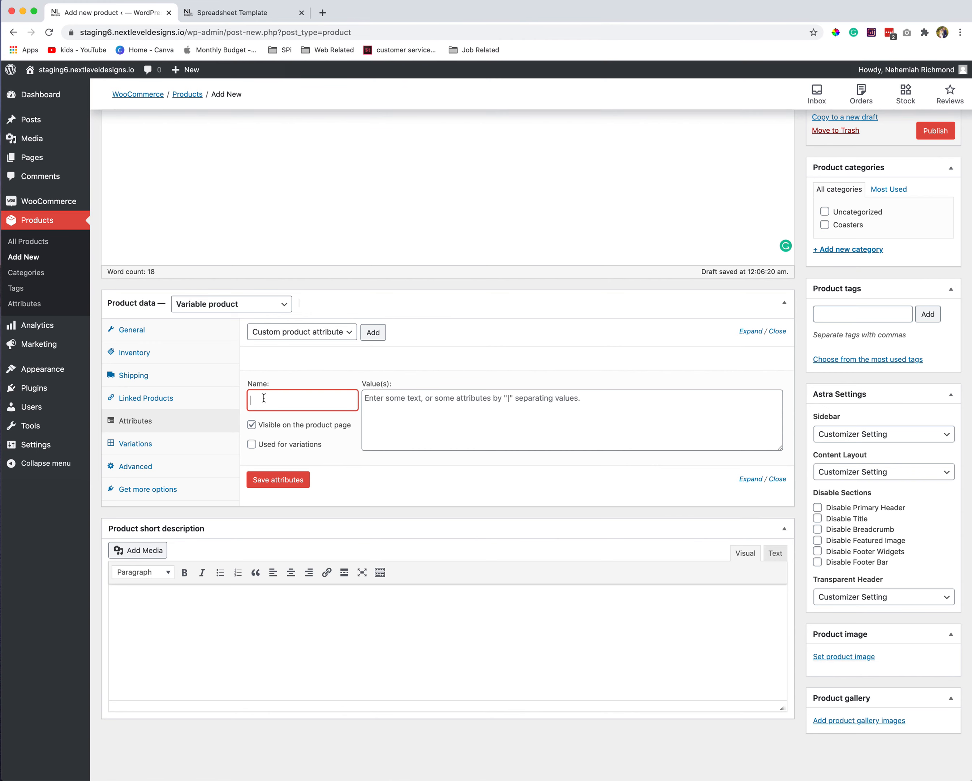
{"action": "type", "text": "Tray Type"}
{"action": "left_click", "coordinate": [443, 407]}
{"action": "type", "text": "Trinket Tray"}
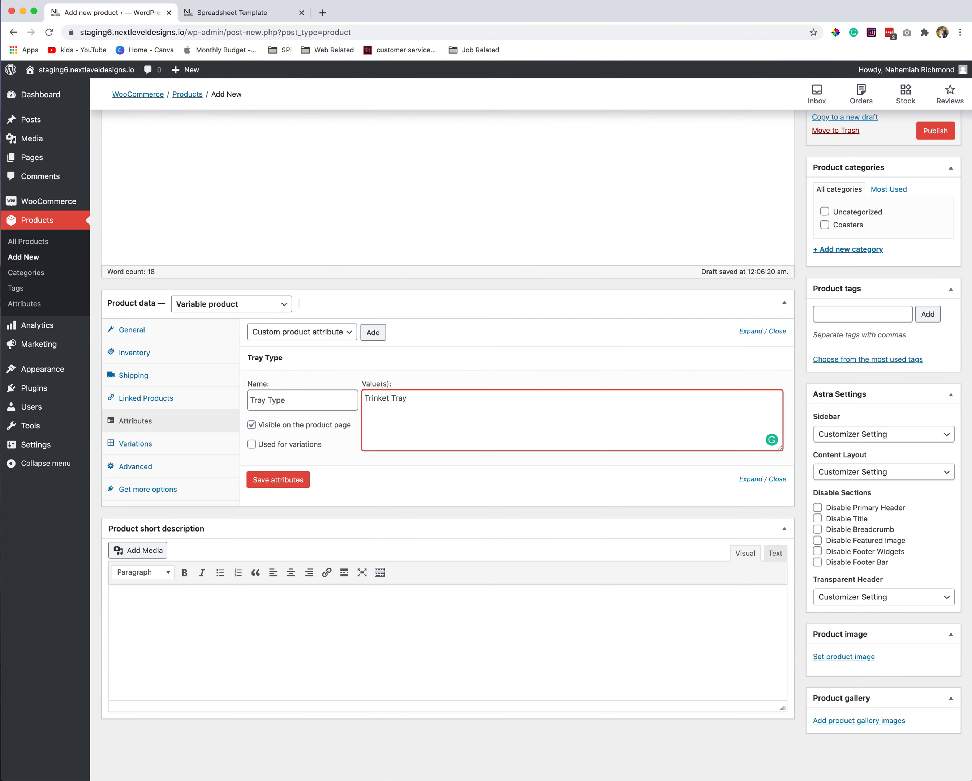
{"action": "type", "text": " | Coaster"}
{"action": "left_click", "coordinate": [252, 444]}
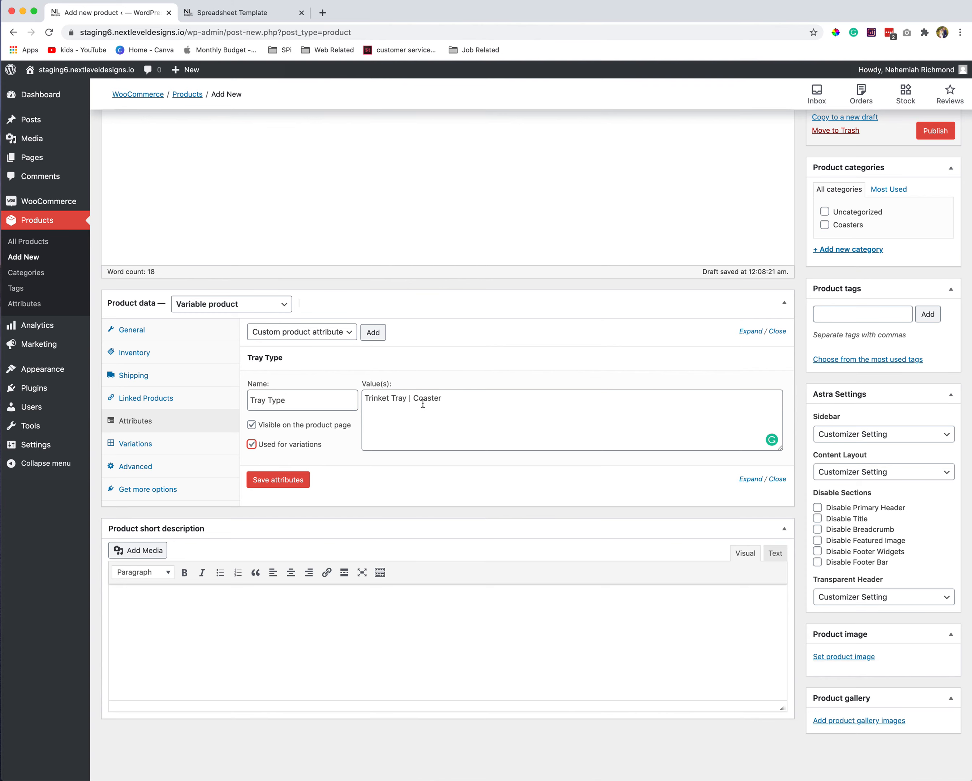
{"action": "left_click", "coordinate": [278, 479]}
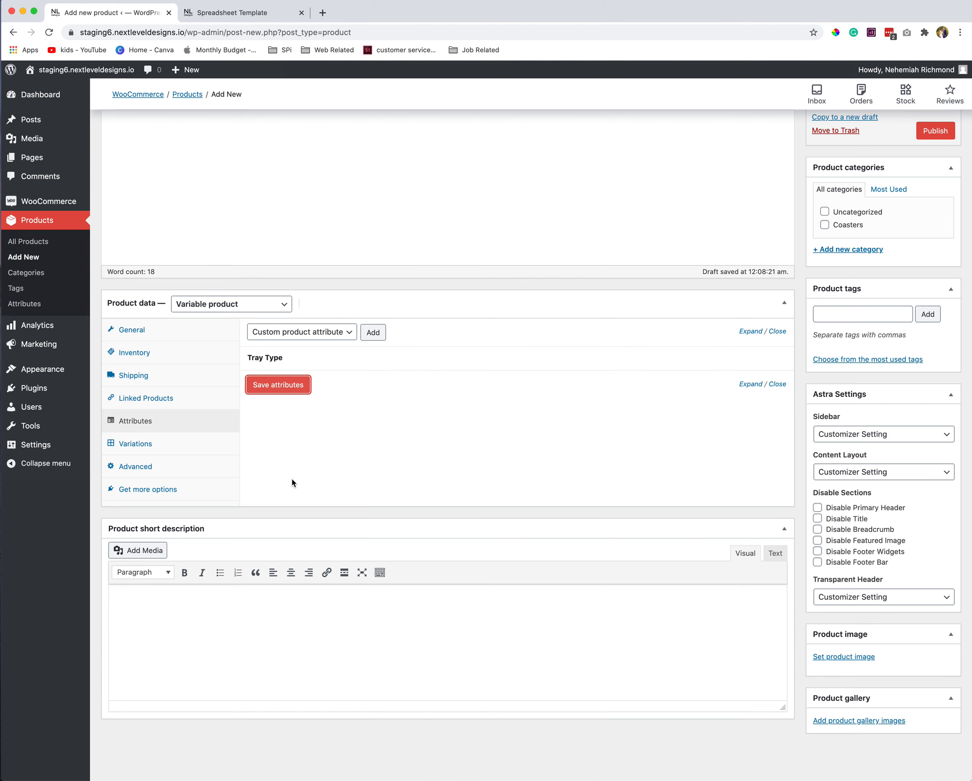
Add a product variation and assign it the Trinket Tray type
{"action": "left_click", "coordinate": [156, 447]}
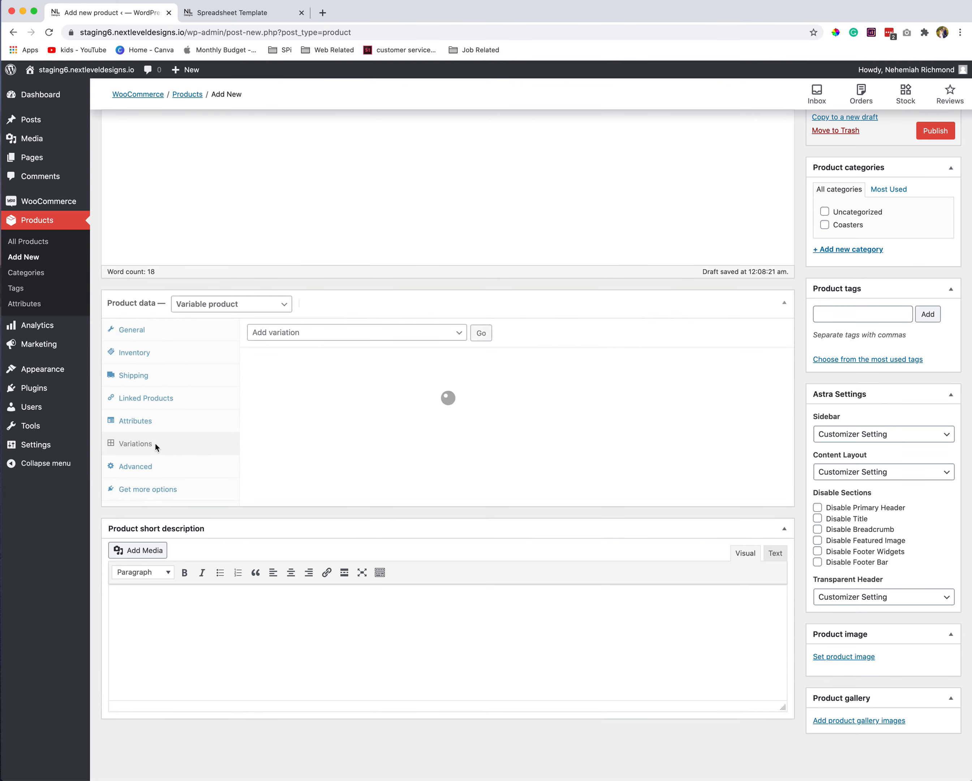
{"action": "left_click", "coordinate": [315, 334]}
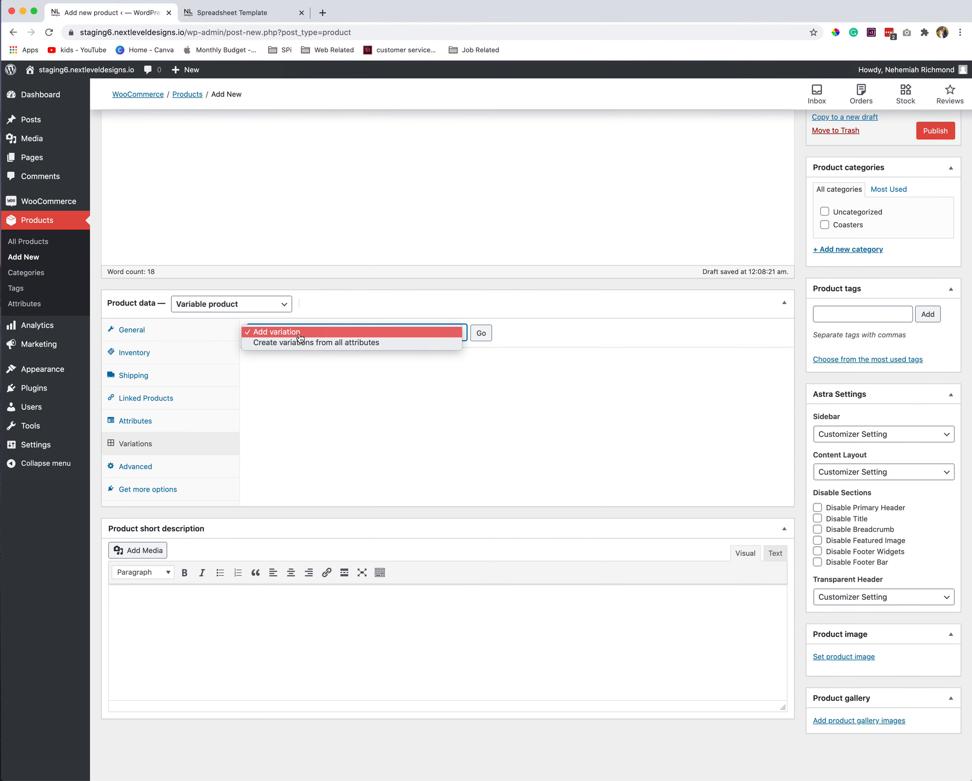
{"action": "left_click", "coordinate": [301, 336]}
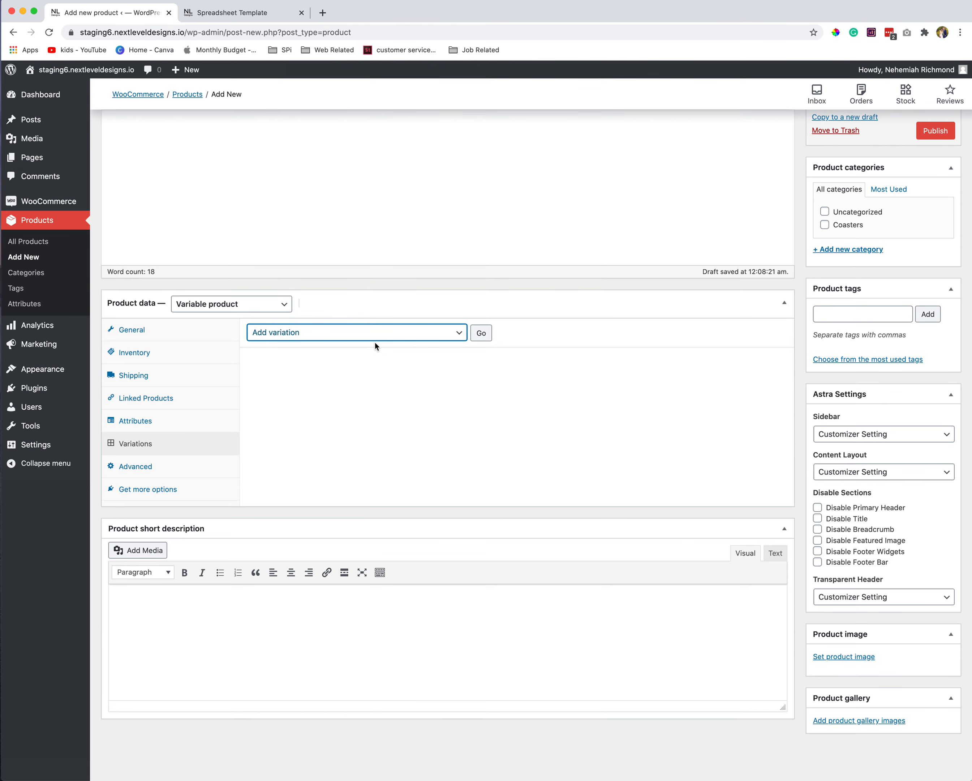
{"action": "left_click", "coordinate": [482, 333]}
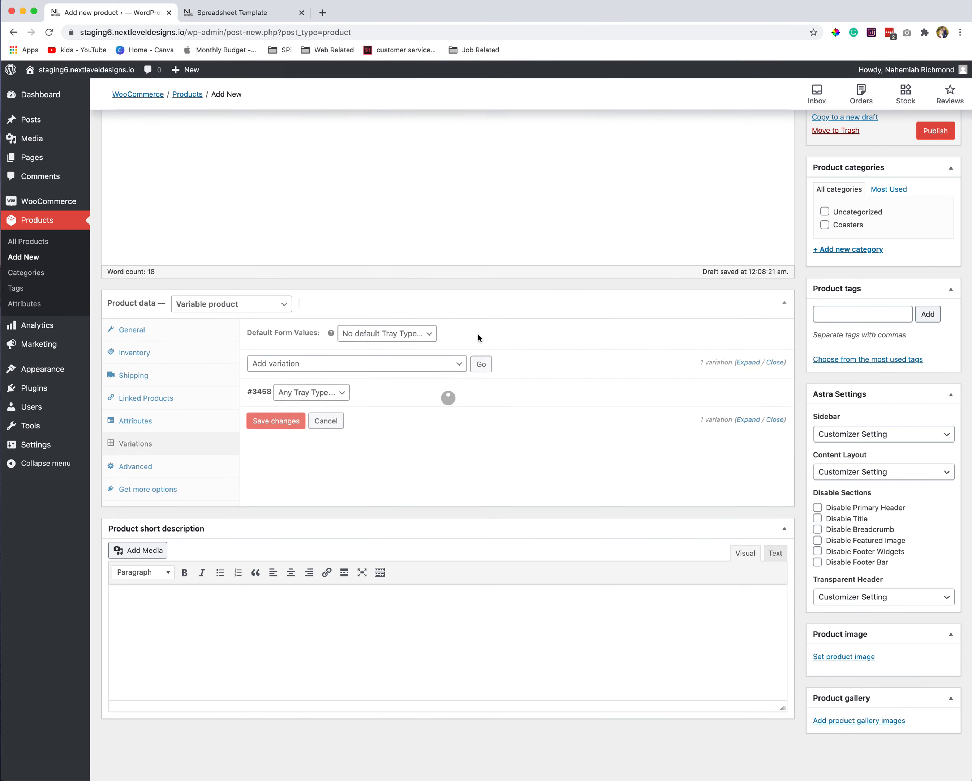
{"action": "left_click", "coordinate": [338, 393]}
{"action": "left_click", "coordinate": [329, 403]}
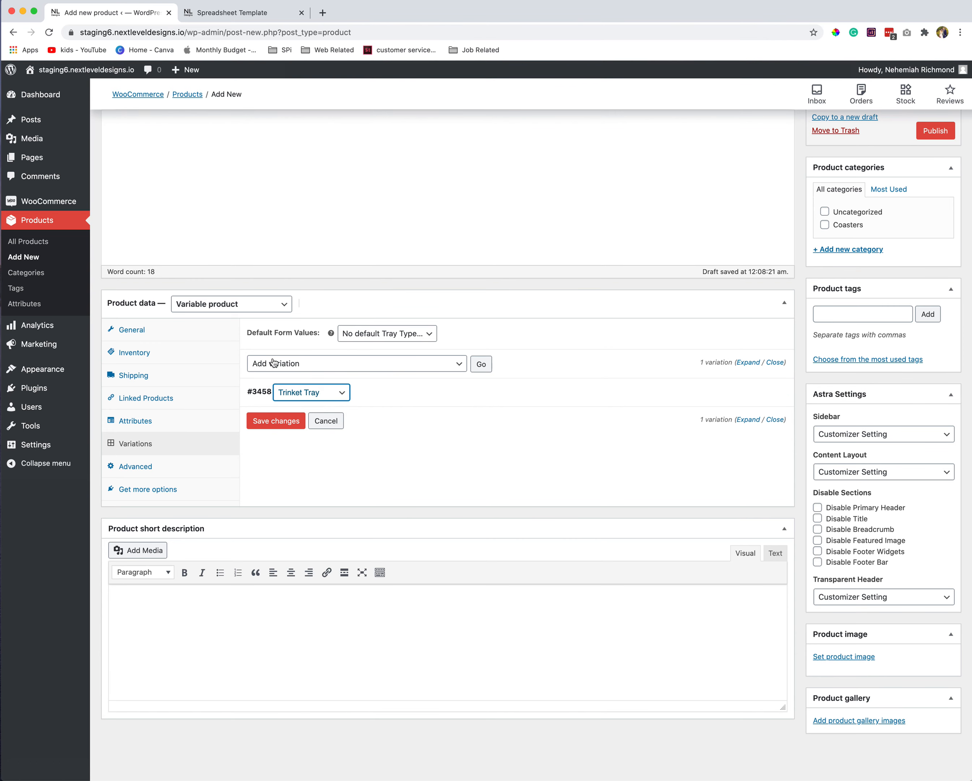
Add a second variation with the Coaster type and save the variation changes
{"action": "left_click", "coordinate": [481, 364]}
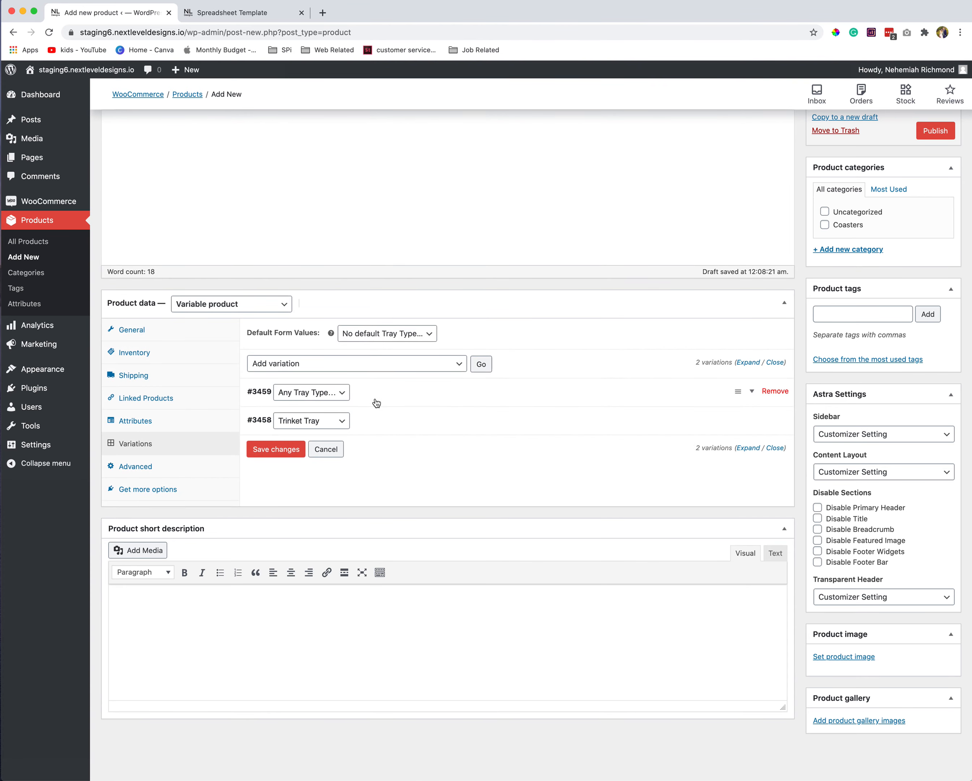
{"action": "left_click", "coordinate": [310, 393]}
{"action": "left_click", "coordinate": [303, 413]}
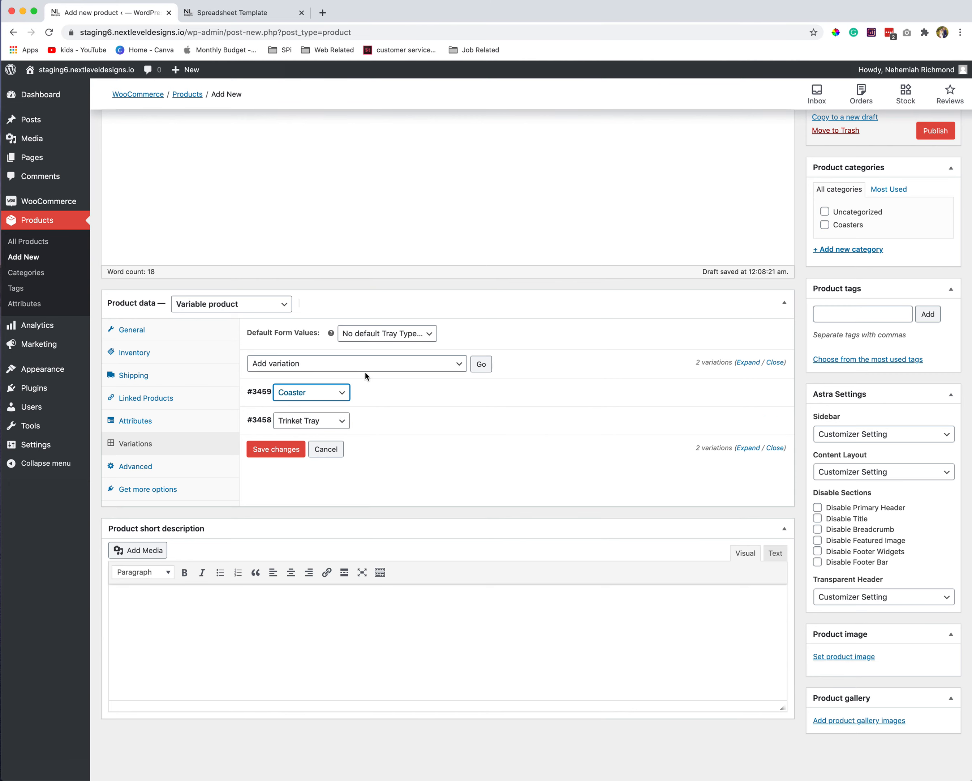
{"action": "left_click", "coordinate": [272, 451]}
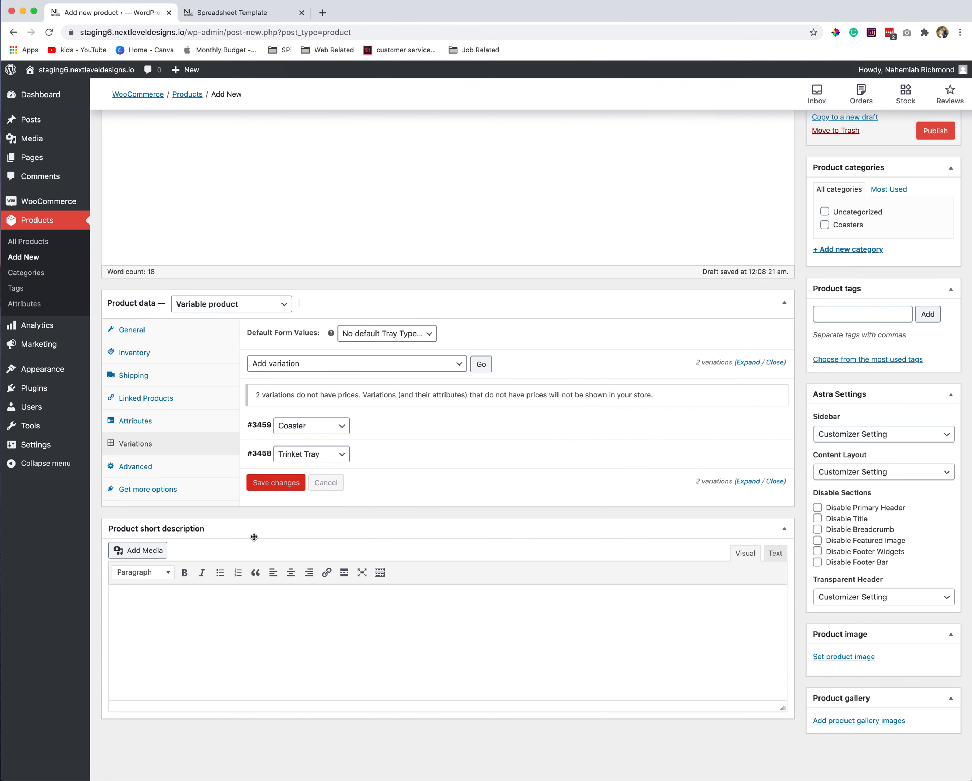
Expand the Coaster variation's details and set its SKU to tray_coaster
{"action": "left_click", "coordinate": [386, 431]}
{"action": "scroll", "coordinate": [402, 457], "scroll_direction": "down", "scroll_amount": 2}
{"action": "left_click", "coordinate": [577, 394]}
{"action": "type", "text": "tray_coaster"}
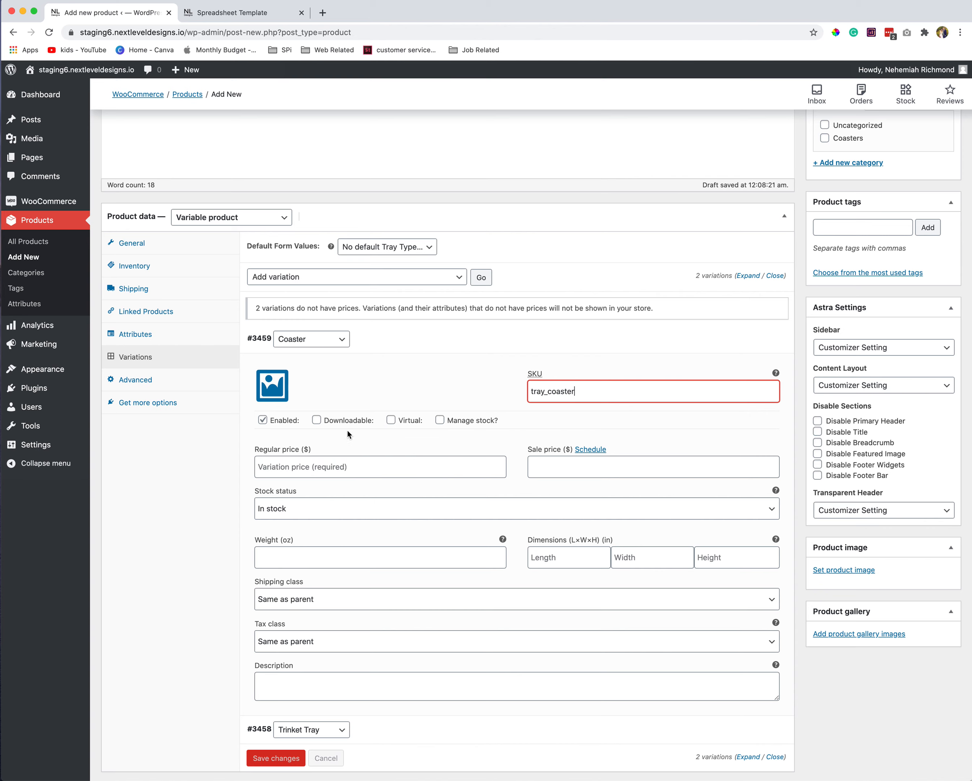
Enable stock management for the Coaster variation, with a regular price of 21.00 and a stock quantity of 7
{"action": "left_click", "coordinate": [440, 420]}
{"action": "left_click", "coordinate": [332, 468]}
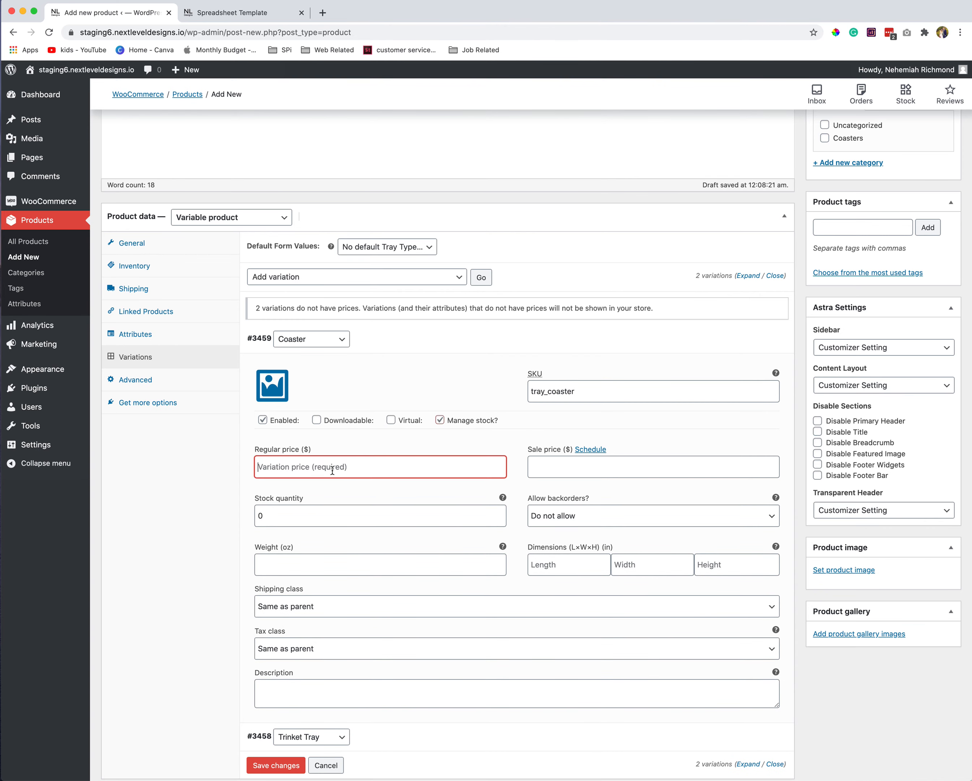
{"action": "type", "text": "21"}
{"action": "double_click", "coordinate": [302, 514]}
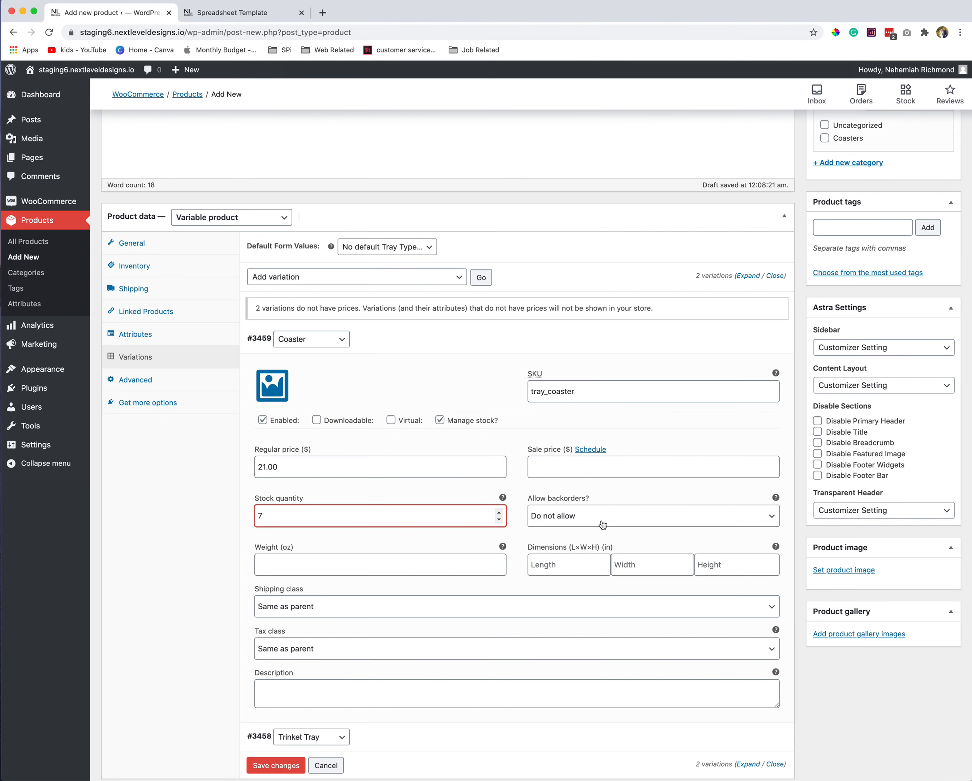
{"action": "left_click", "coordinate": [581, 525]}
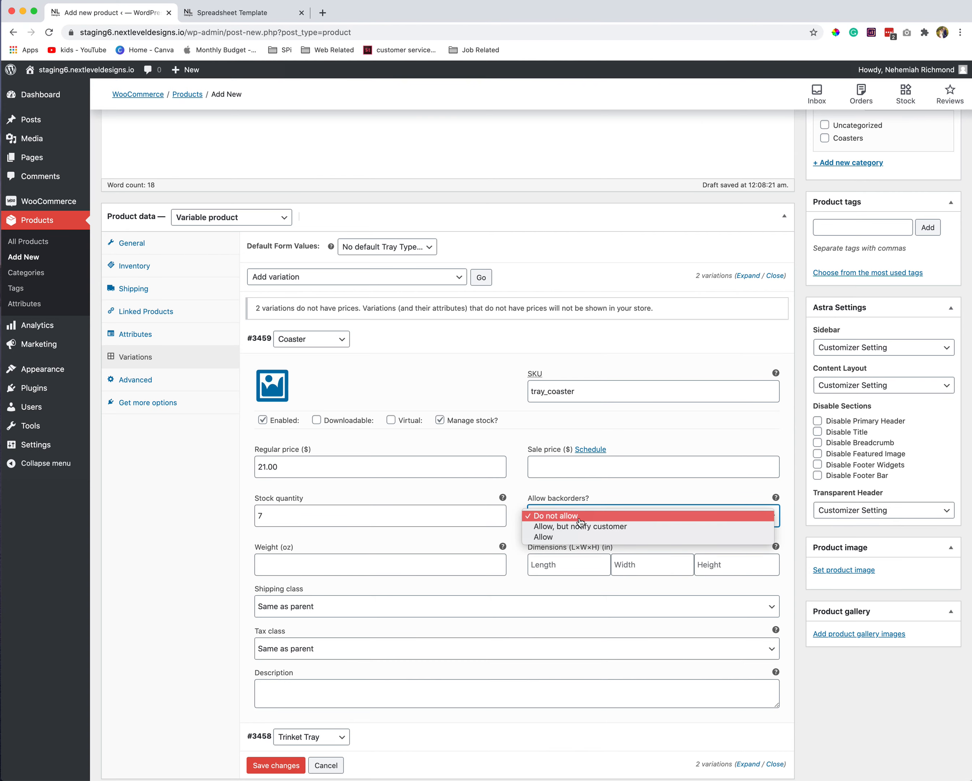
{"action": "left_click", "coordinate": [550, 493]}
Set the Coaster variation's weight to 12 oz and its dimensions to 4 × 4 × 1 in
{"action": "left_click", "coordinate": [364, 568]}
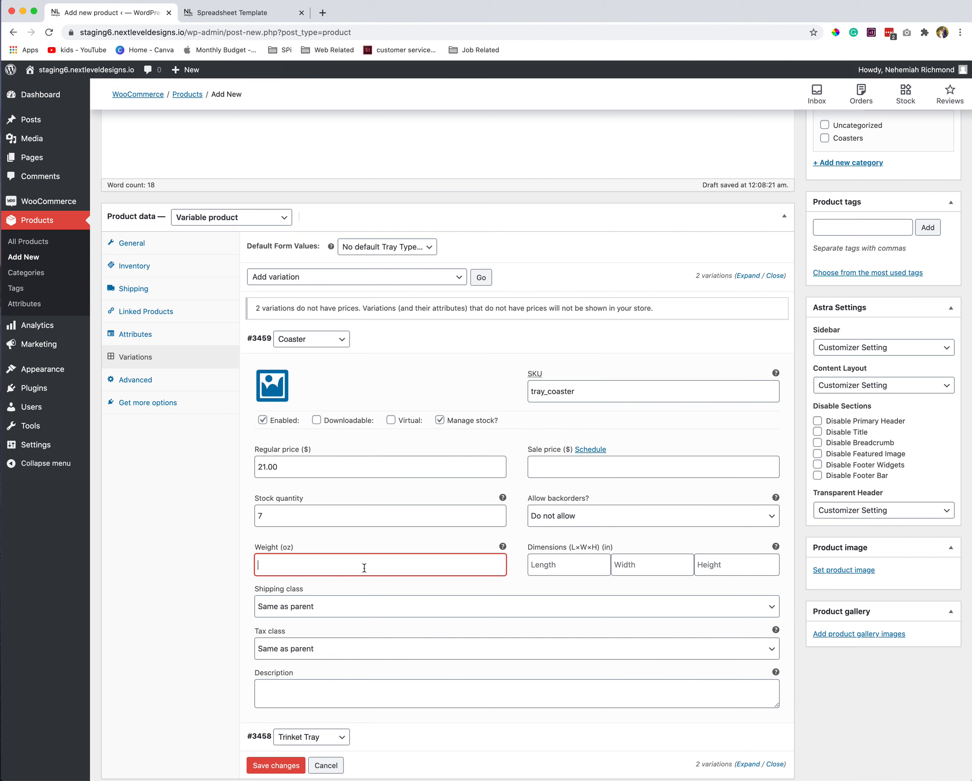
{"action": "type", "text": "12"}
{"action": "key", "text": "Tab"}
{"action": "type", "text": "4"}
{"action": "key", "text": "Tab"}
{"action": "type", "text": "4"}
{"action": "key", "text": "Tab"}
{"action": "type", "text": "1"}
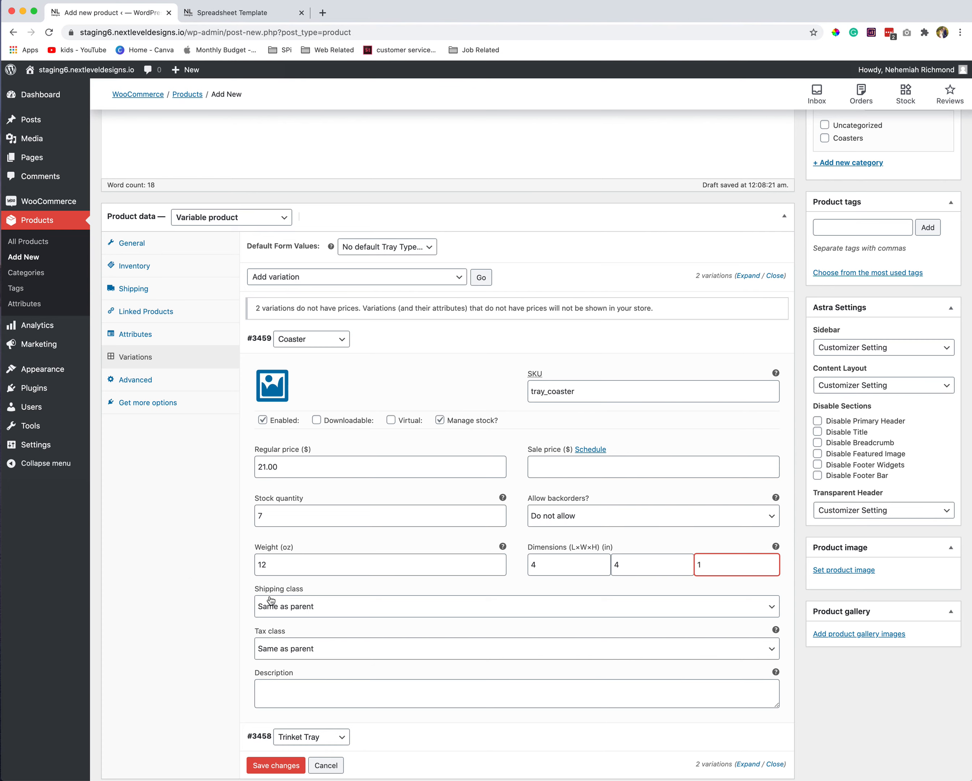
{"action": "scroll", "coordinate": [283, 604], "scroll_direction": "down", "scroll_amount": 4}
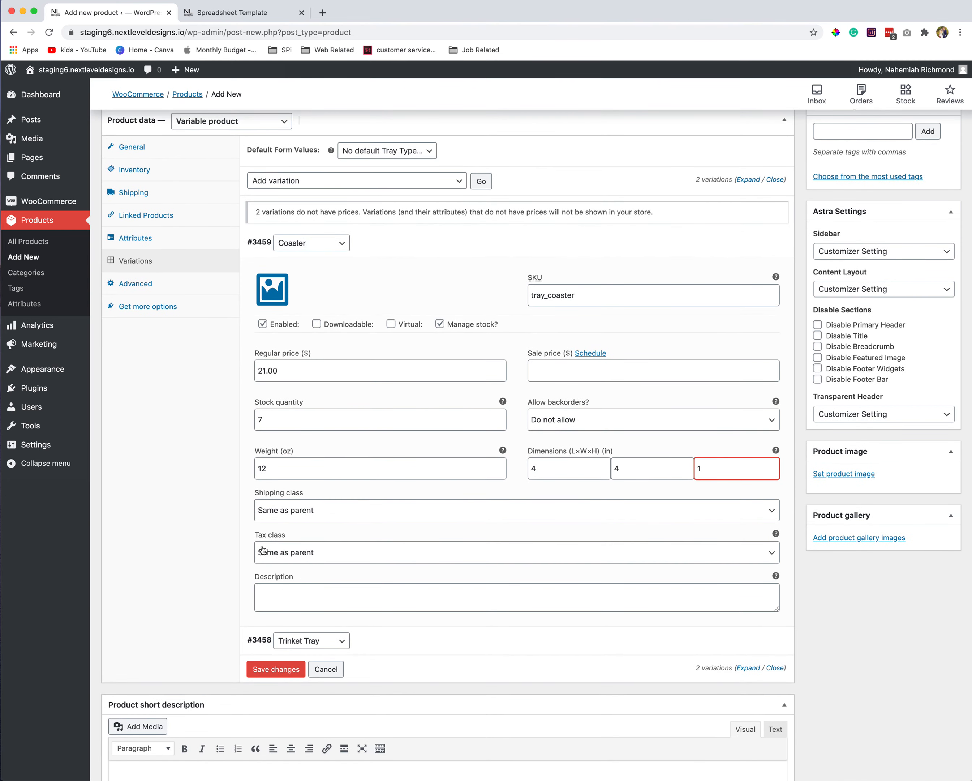
{"action": "left_click", "coordinate": [285, 593]}
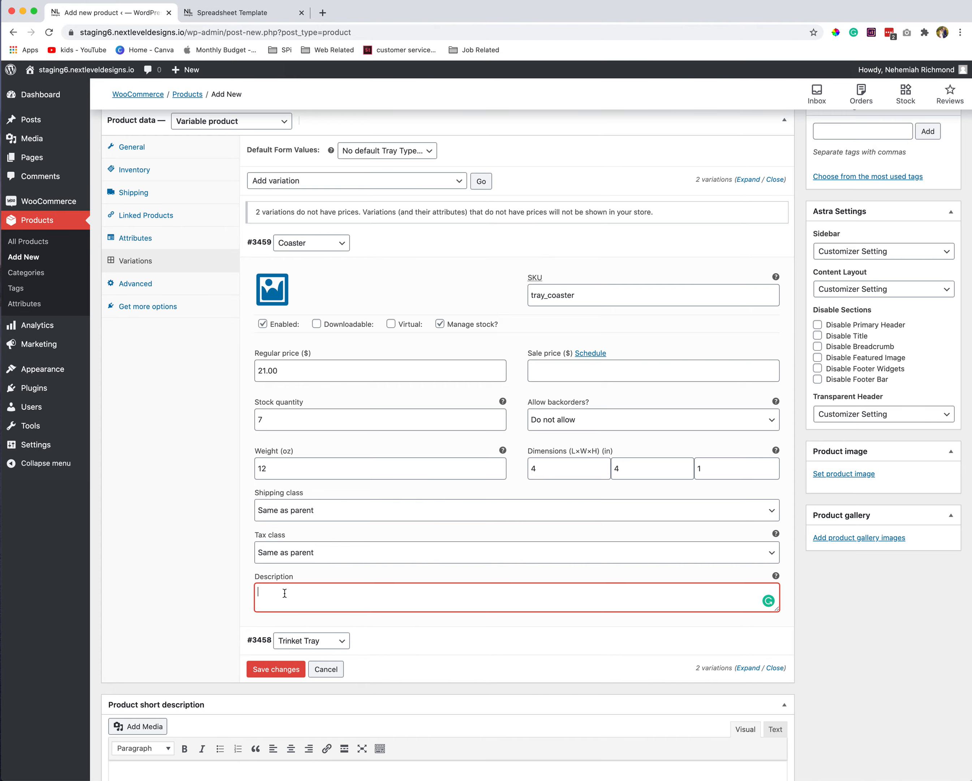
{"action": "scroll", "coordinate": [285, 593], "scroll_direction": "up", "scroll_amount": 10}
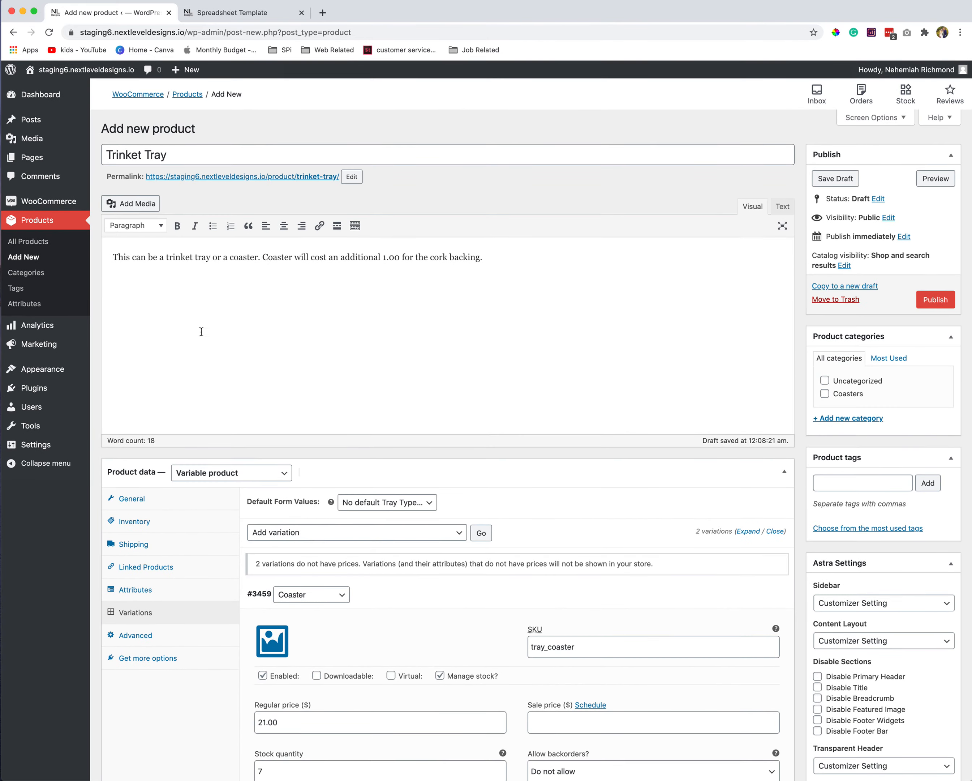
{"action": "scroll", "coordinate": [428, 289], "scroll_direction": "down", "scroll_amount": 10}
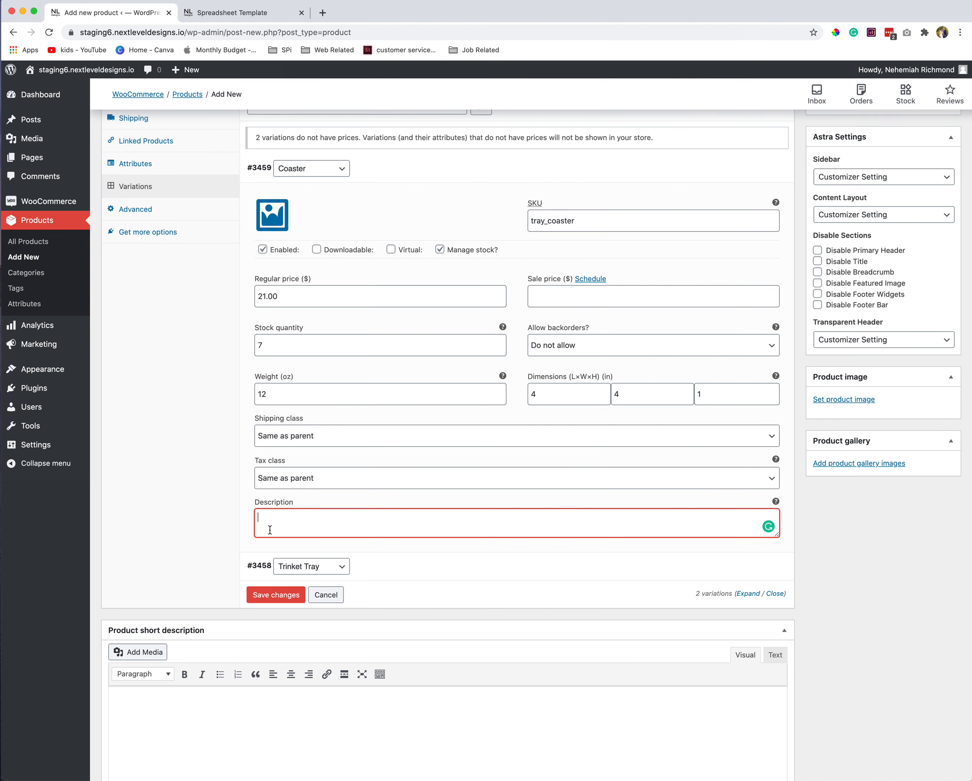
Expand the Trinket Tray variation and enable its stock management, with a regular price of 20.00 and a stock quantity of 7
{"action": "left_click", "coordinate": [412, 568]}
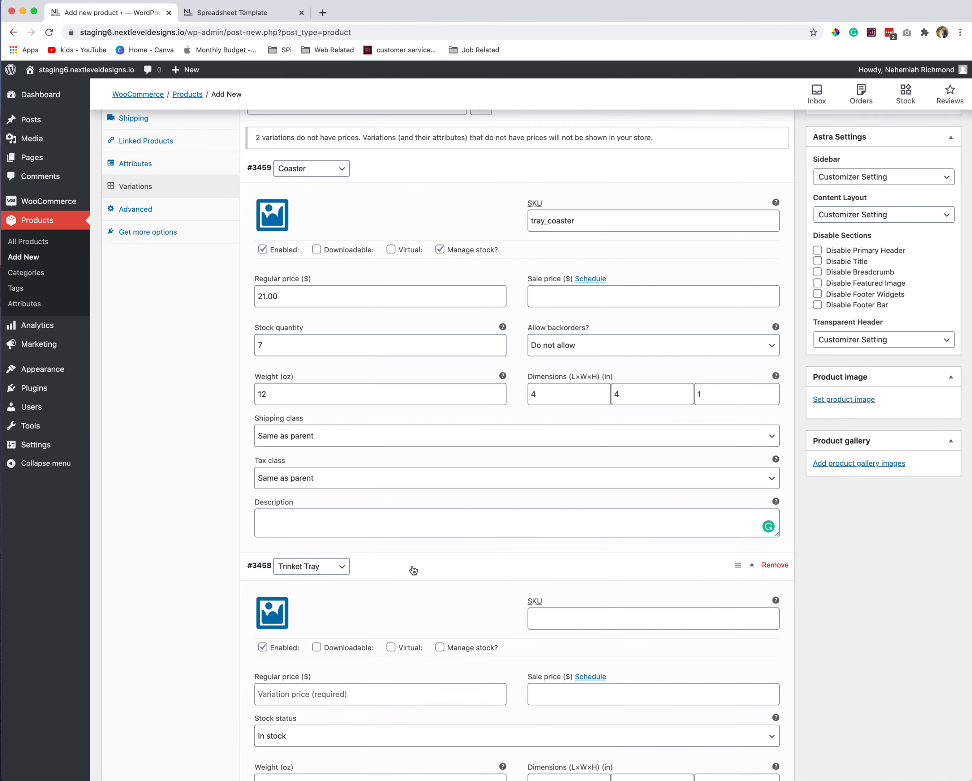
{"action": "scroll", "coordinate": [413, 569], "scroll_direction": "down", "scroll_amount": 5}
{"action": "scroll", "coordinate": [412, 569], "scroll_direction": "down", "scroll_amount": 2}
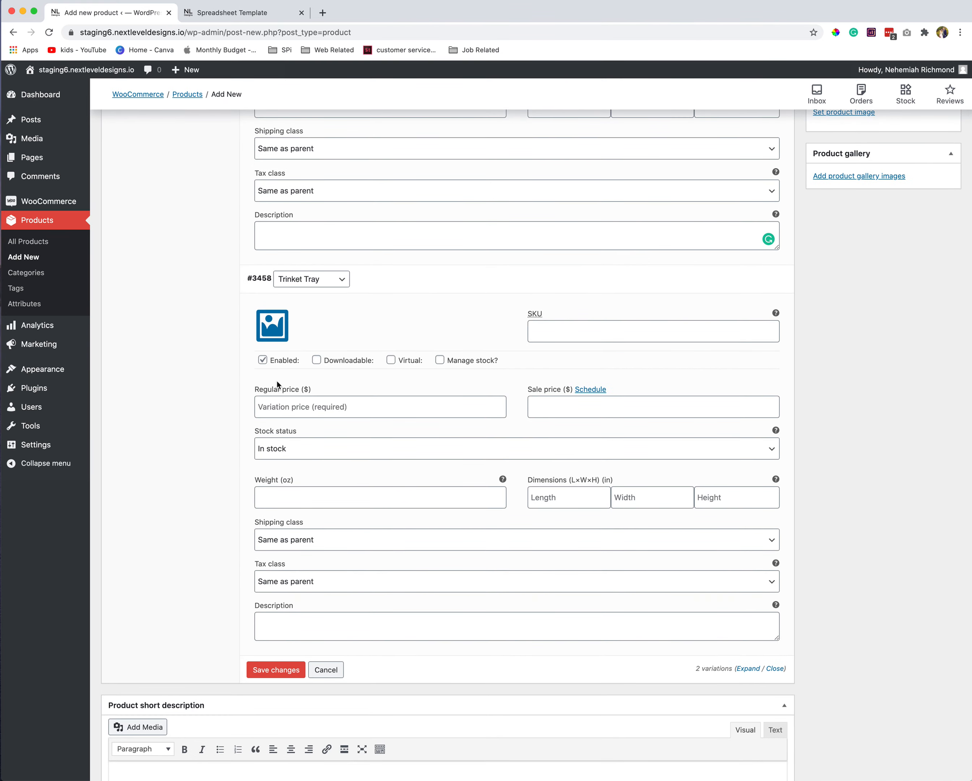
{"action": "left_click", "coordinate": [439, 360]}
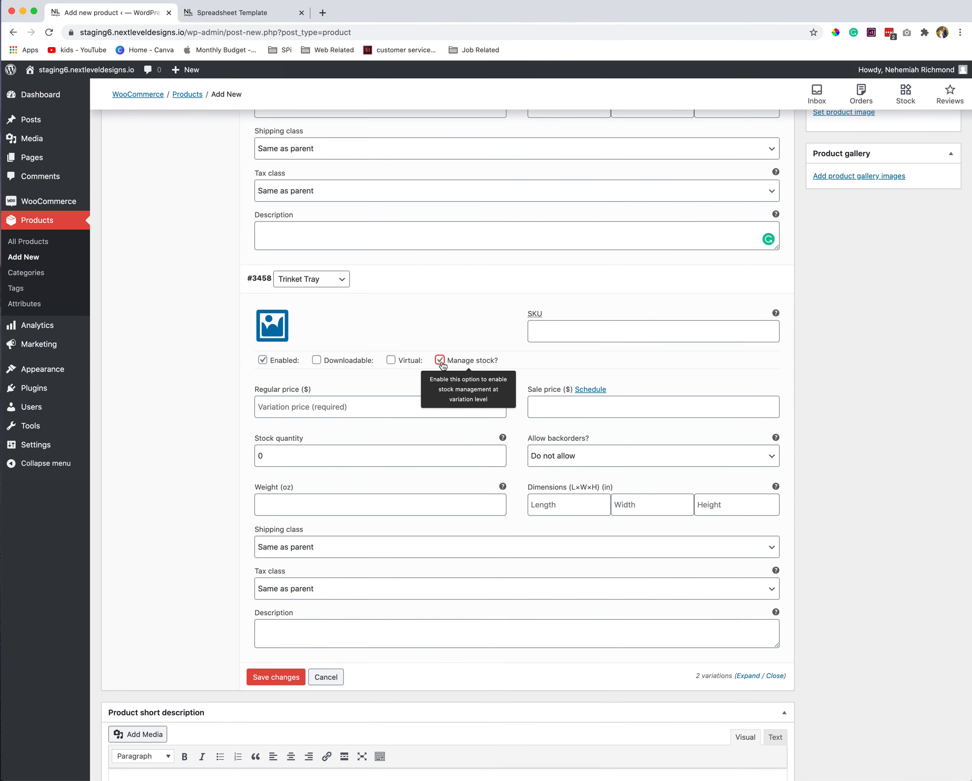
{"action": "left_click", "coordinate": [300, 407]}
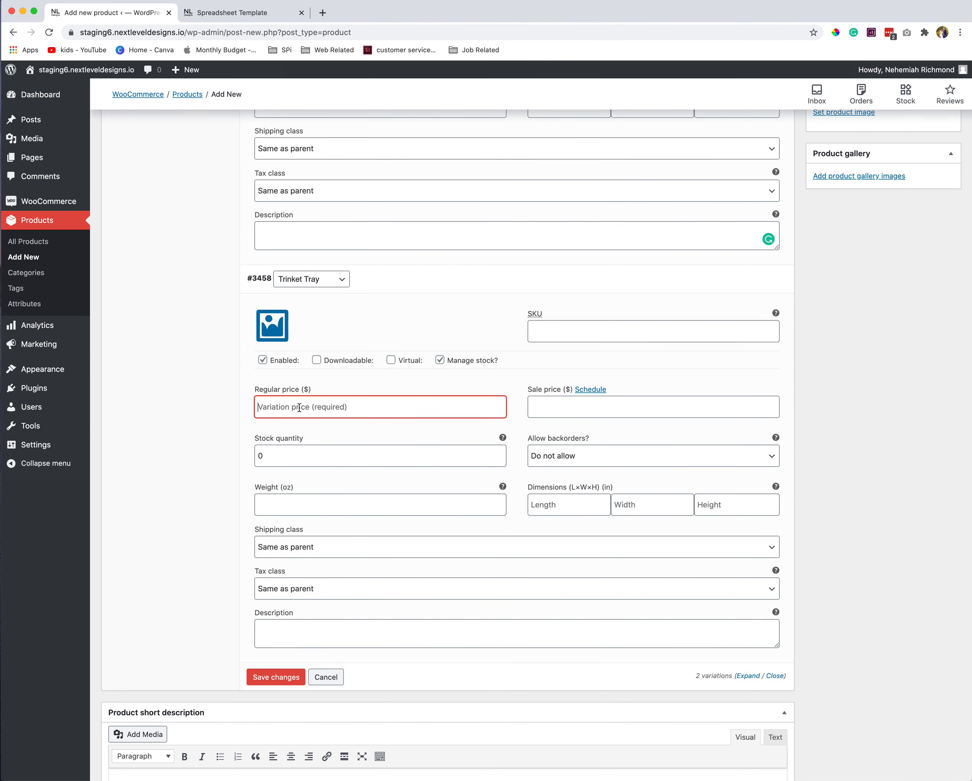
{"action": "type", "text": "20"}
{"action": "scroll", "coordinate": [269, 136], "scroll_direction": "up", "scroll_amount": 5}
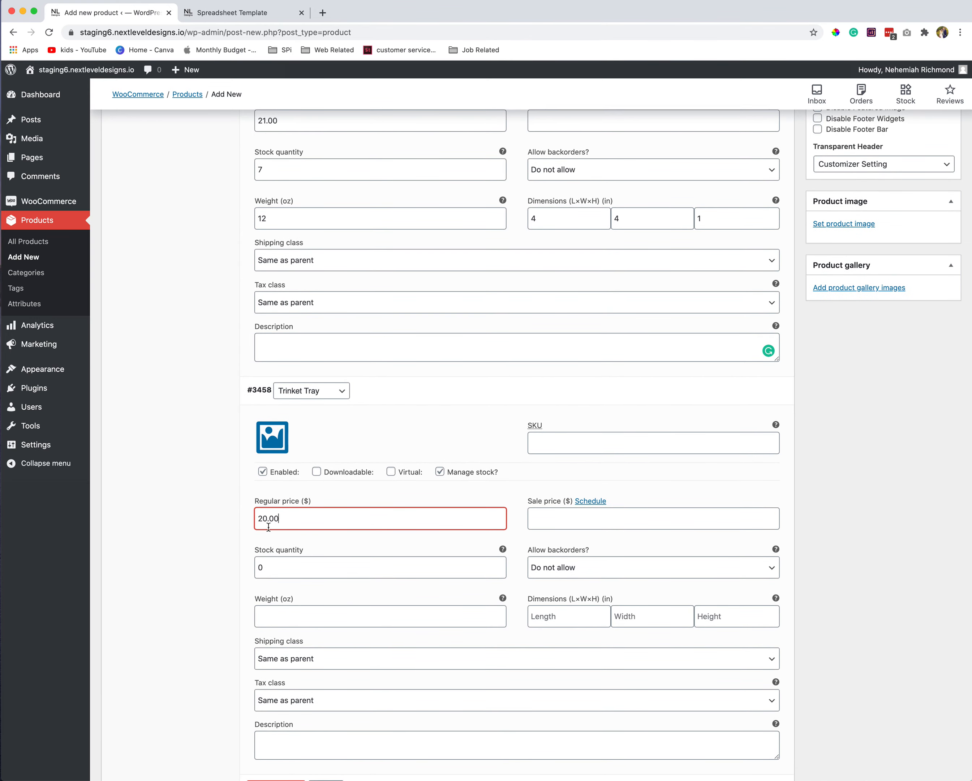
{"action": "scroll", "coordinate": [280, 538], "scroll_direction": "down", "scroll_amount": 4}
{"action": "left_click", "coordinate": [273, 487]}
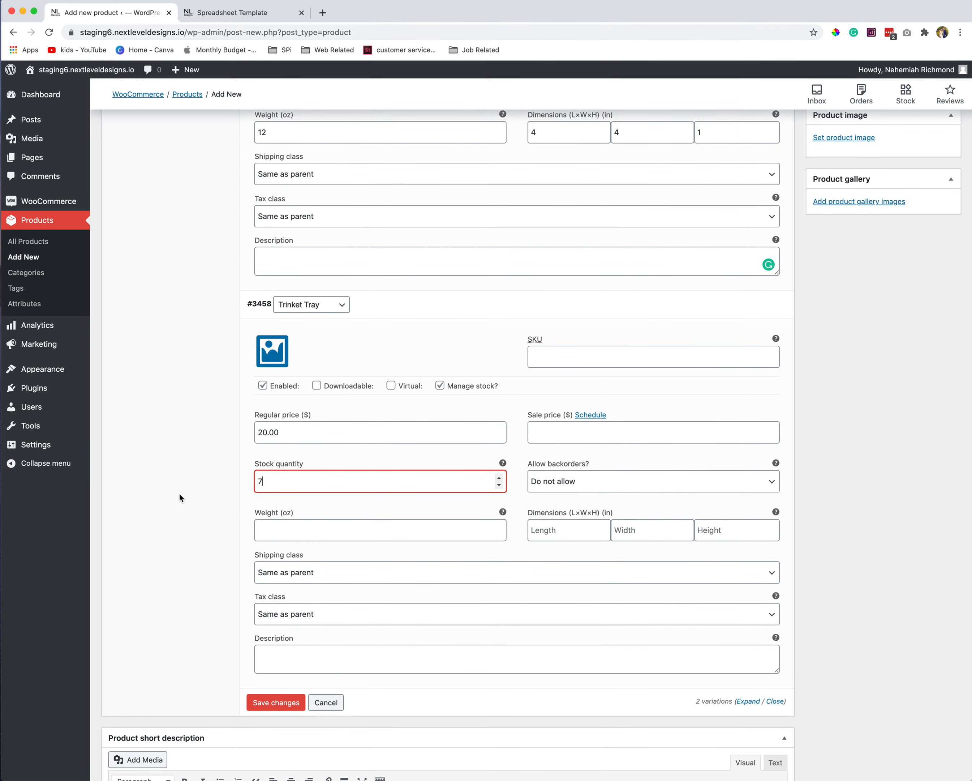
Set the Trinket Tray variation's weight to 11 oz and its dimensions to 4 × 4 × 1 in, and save the variation changes
{"action": "left_click", "coordinate": [285, 529]}
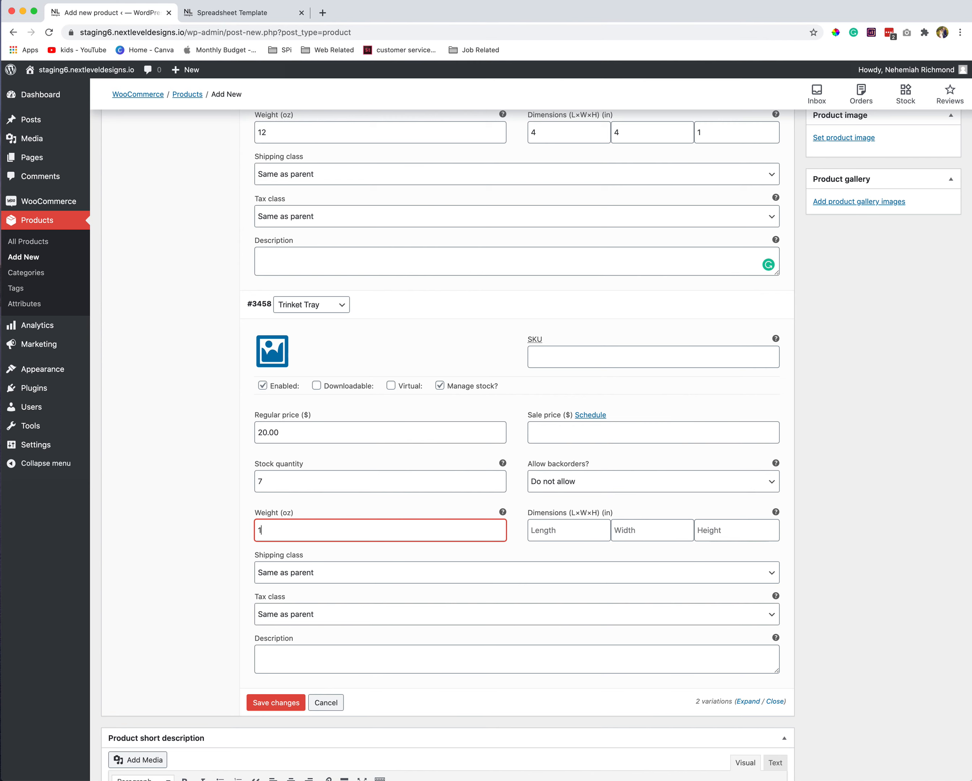
{"action": "left_click", "coordinate": [565, 531]}
{"action": "type", "text": "4"}
{"action": "left_click", "coordinate": [645, 530]}
{"action": "type", "text": "4"}
{"action": "left_click", "coordinate": [728, 534]}
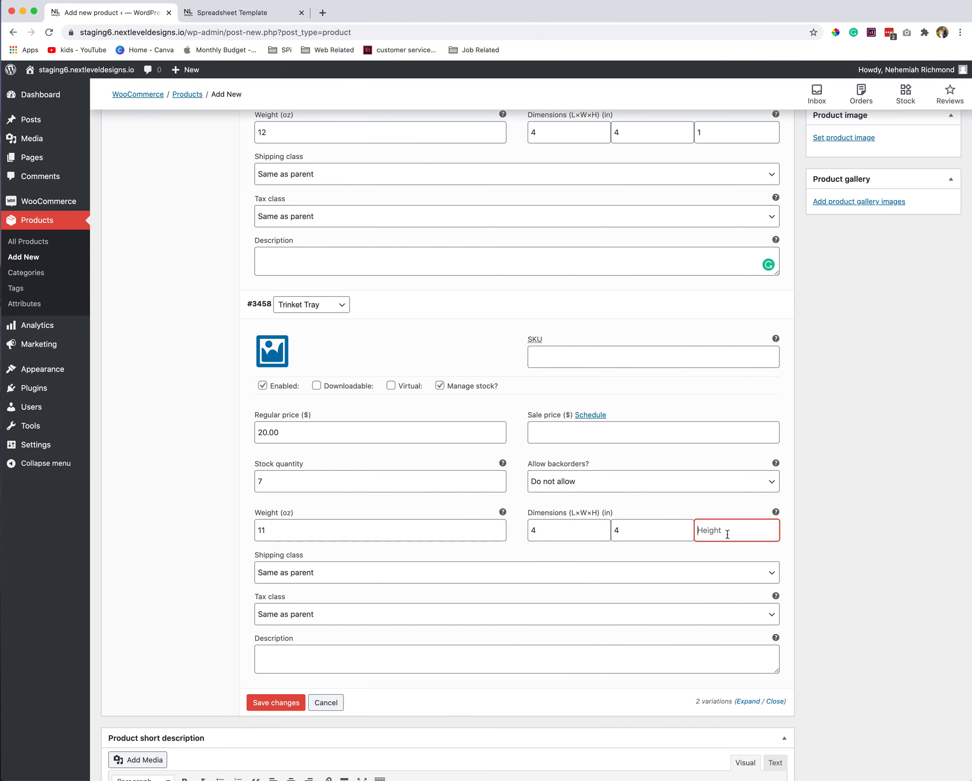
{"action": "type", "text": "1"}
{"action": "left_click", "coordinate": [294, 657]}
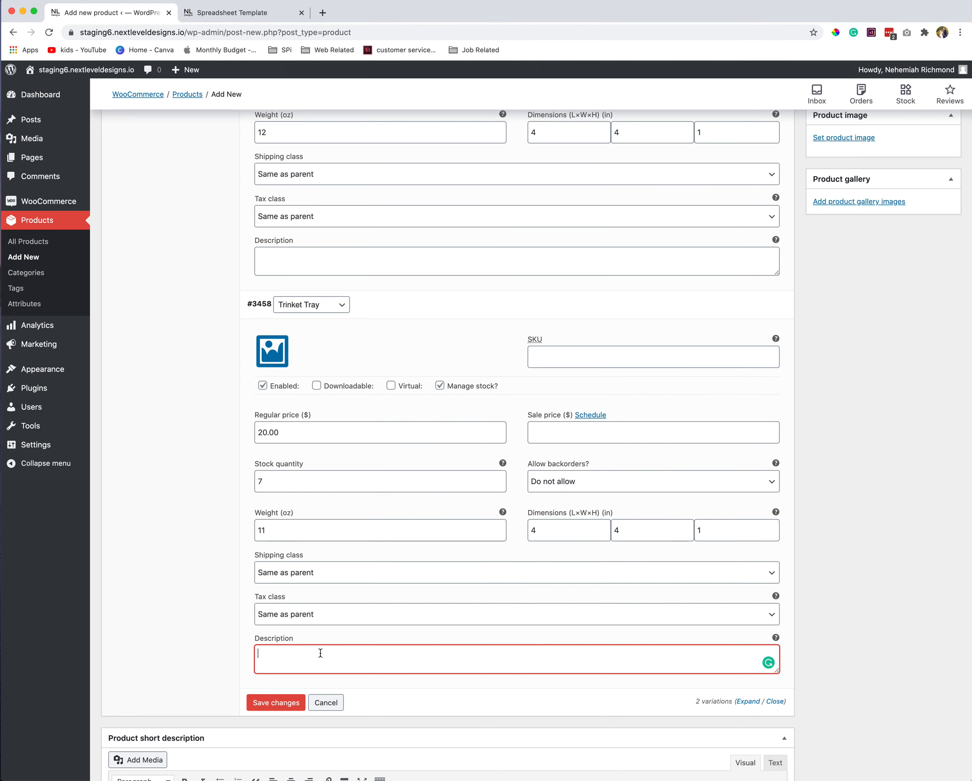
{"action": "left_click", "coordinate": [274, 705]}
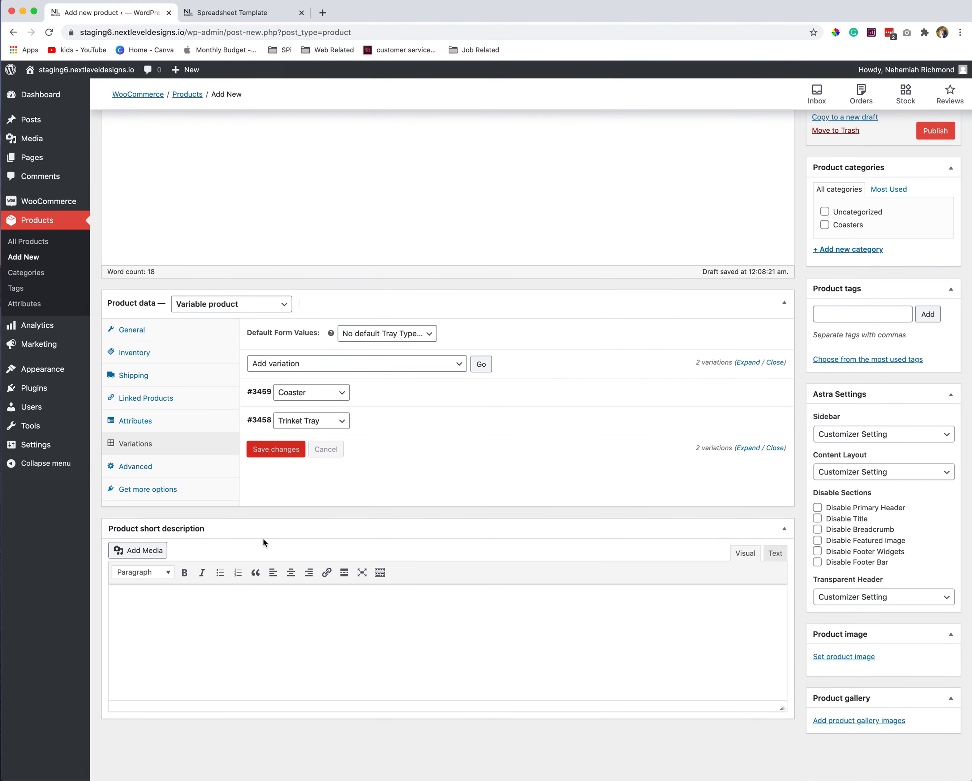
Expand the Coaster variation and set the product image to the coaster-2 photo with the cork backing from the media library
{"action": "left_click", "coordinate": [394, 392]}
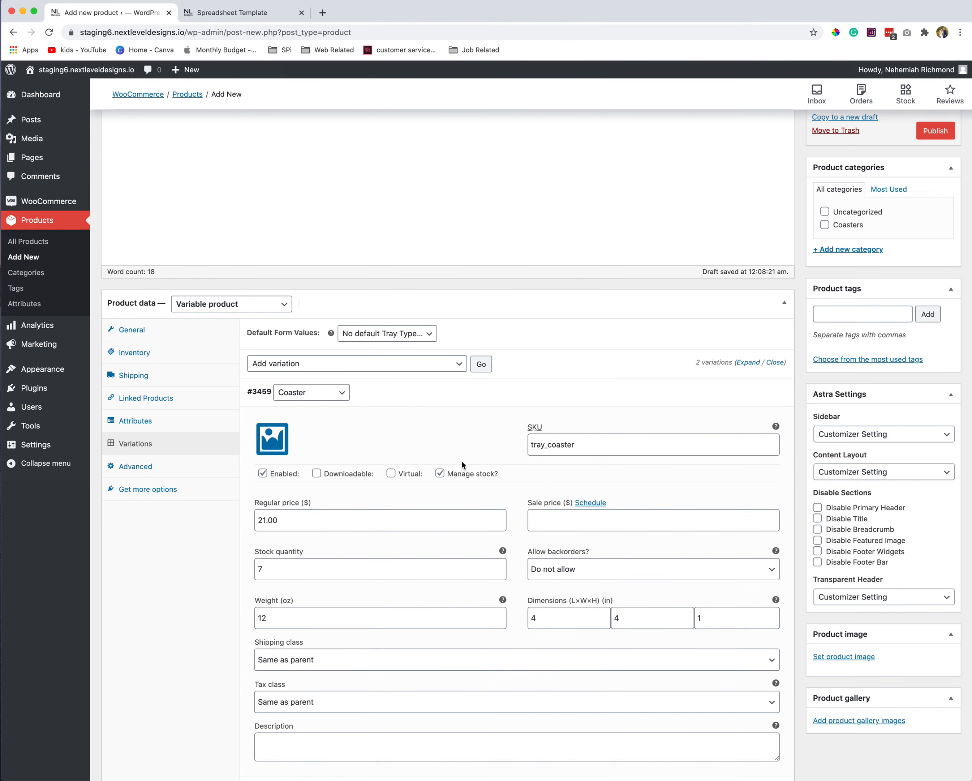
{"action": "scroll", "coordinate": [462, 464], "scroll_direction": "down", "scroll_amount": 4}
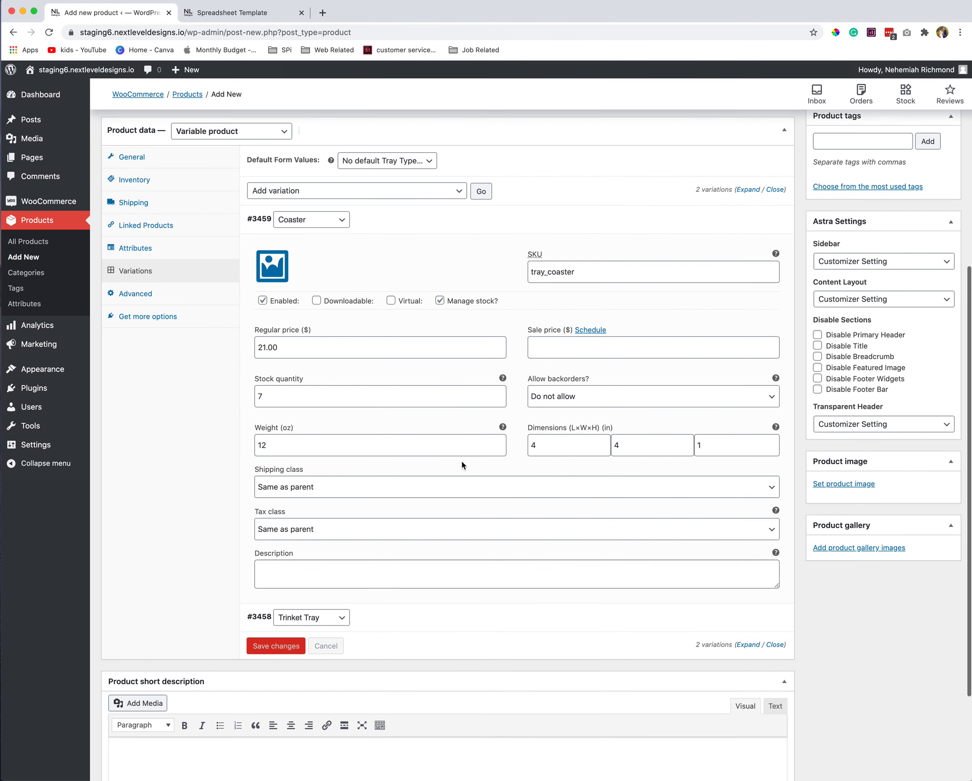
{"action": "left_click", "coordinate": [824, 486]}
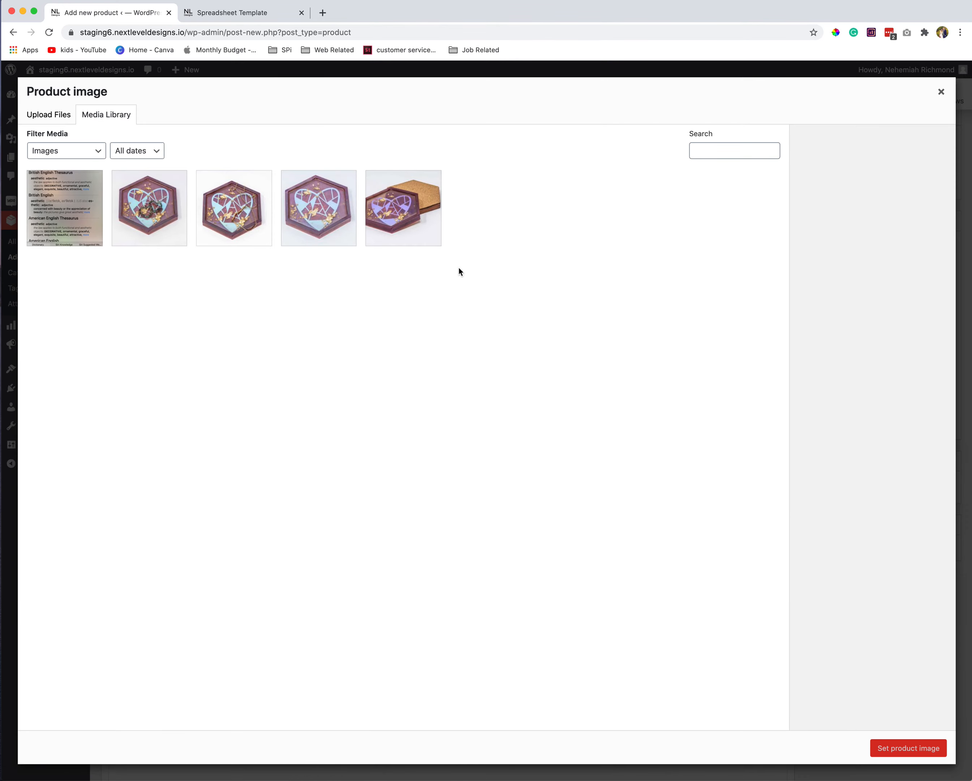
{"action": "left_click", "coordinate": [415, 228]}
{"action": "left_click", "coordinate": [894, 741]}
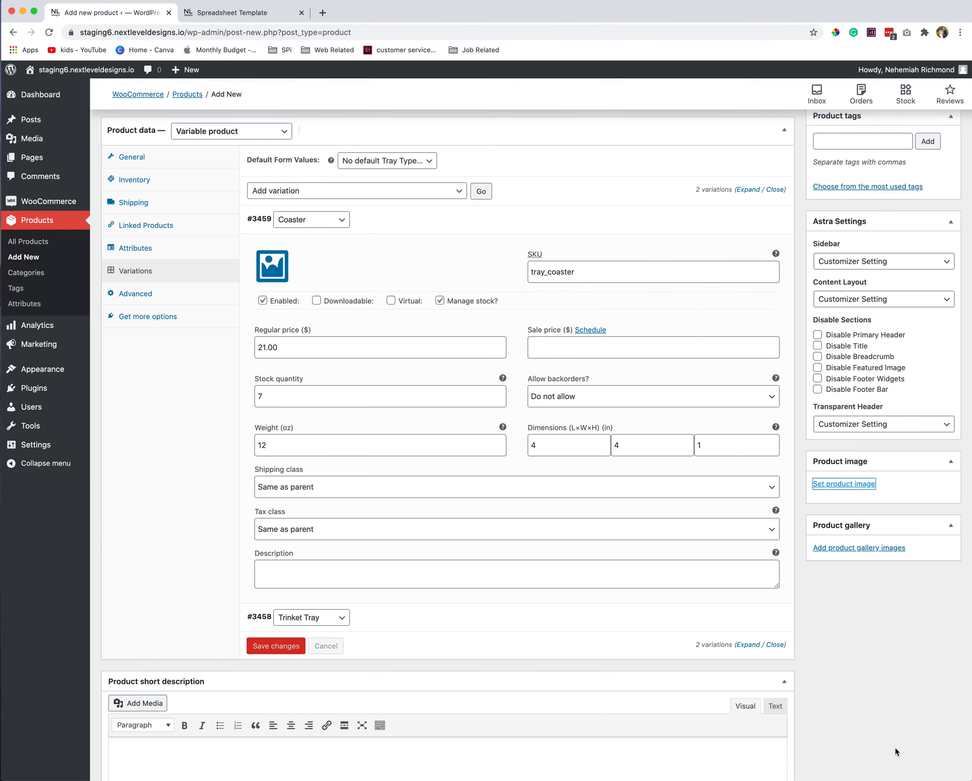
Add the three hexagonal tray photos without the cork backing, including coaster-4 and coaster-1, to the product gallery
{"action": "scroll", "coordinate": [869, 640], "scroll_direction": "down", "scroll_amount": 1}
{"action": "left_click", "coordinate": [836, 700]}
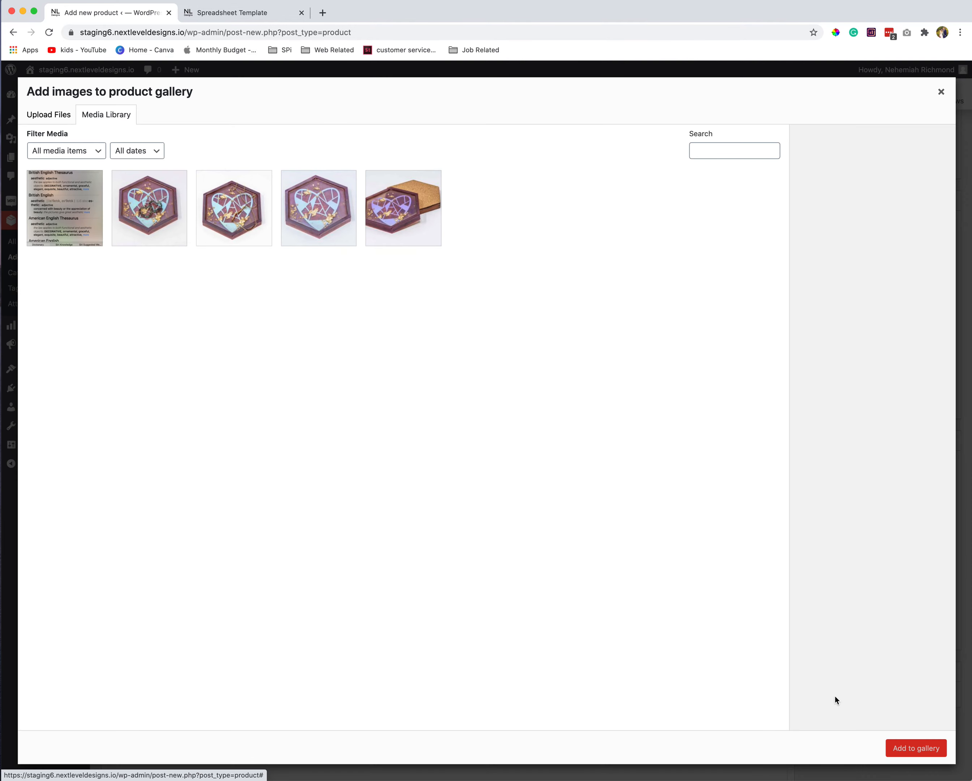
{"action": "left_click", "coordinate": [166, 232]}
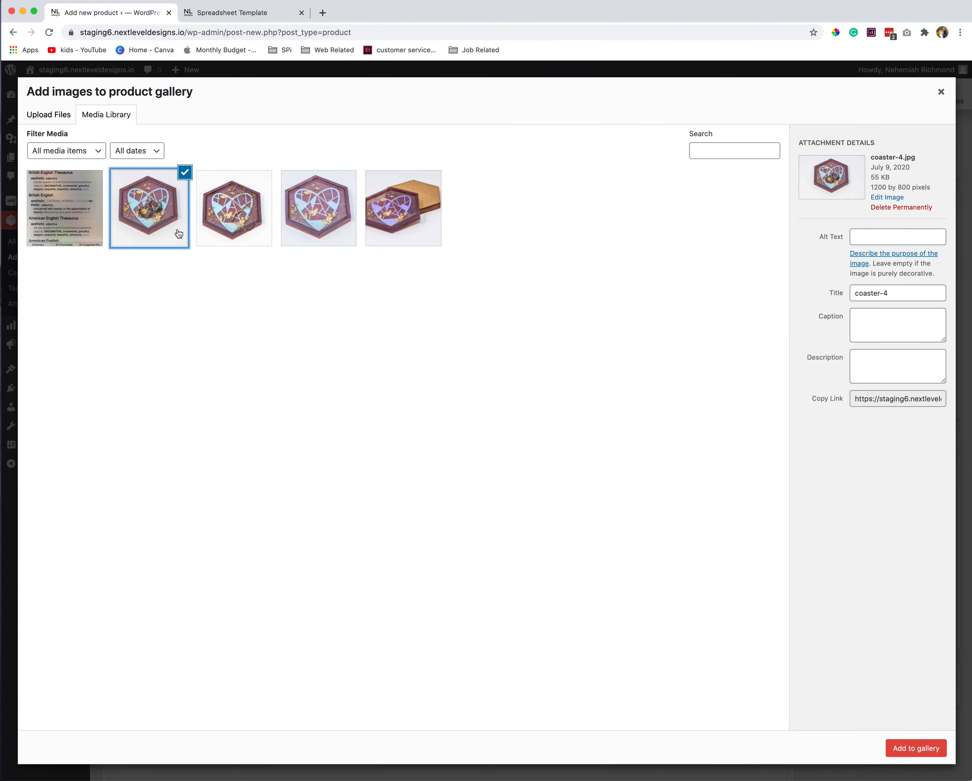
{"action": "left_click", "coordinate": [213, 230]}
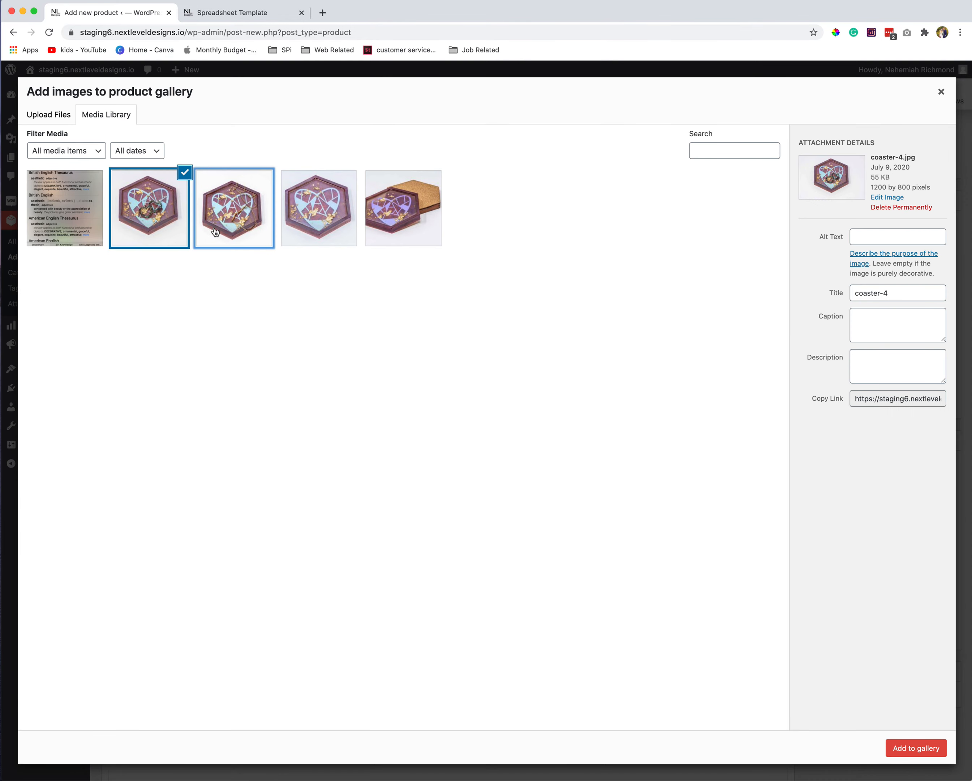
{"action": "left_click", "coordinate": [297, 220]}
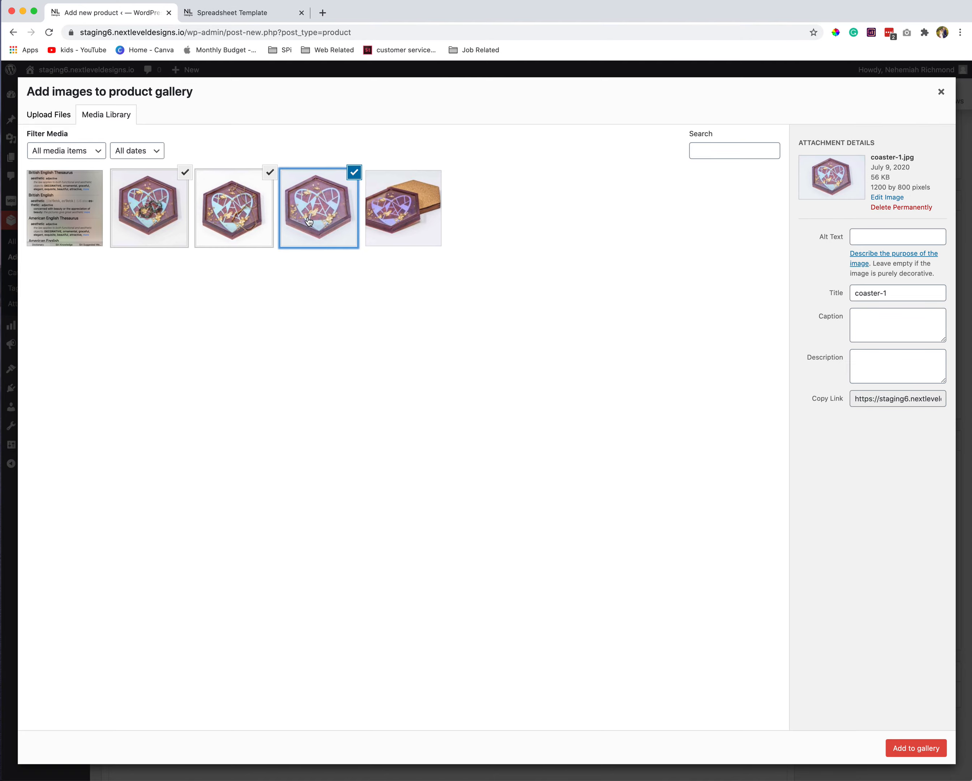
{"action": "left_click", "coordinate": [915, 748]}
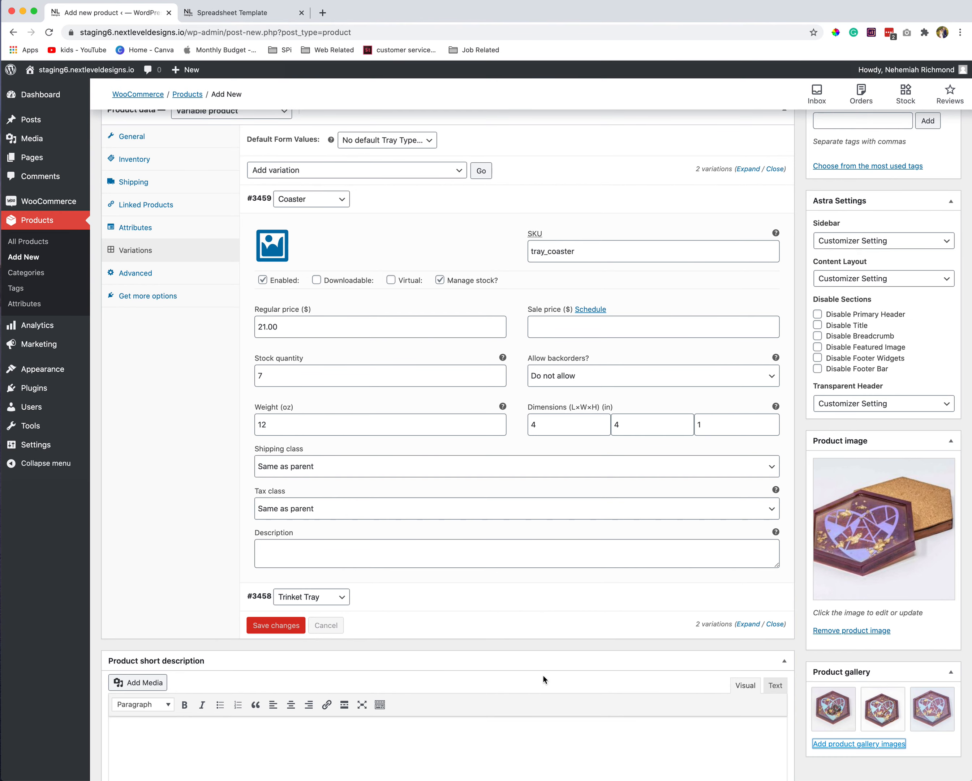
Assign the coaster-2 photo from the media library as the Coaster variation's image
{"action": "scroll", "coordinate": [542, 739], "scroll_direction": "up", "scroll_amount": 3}
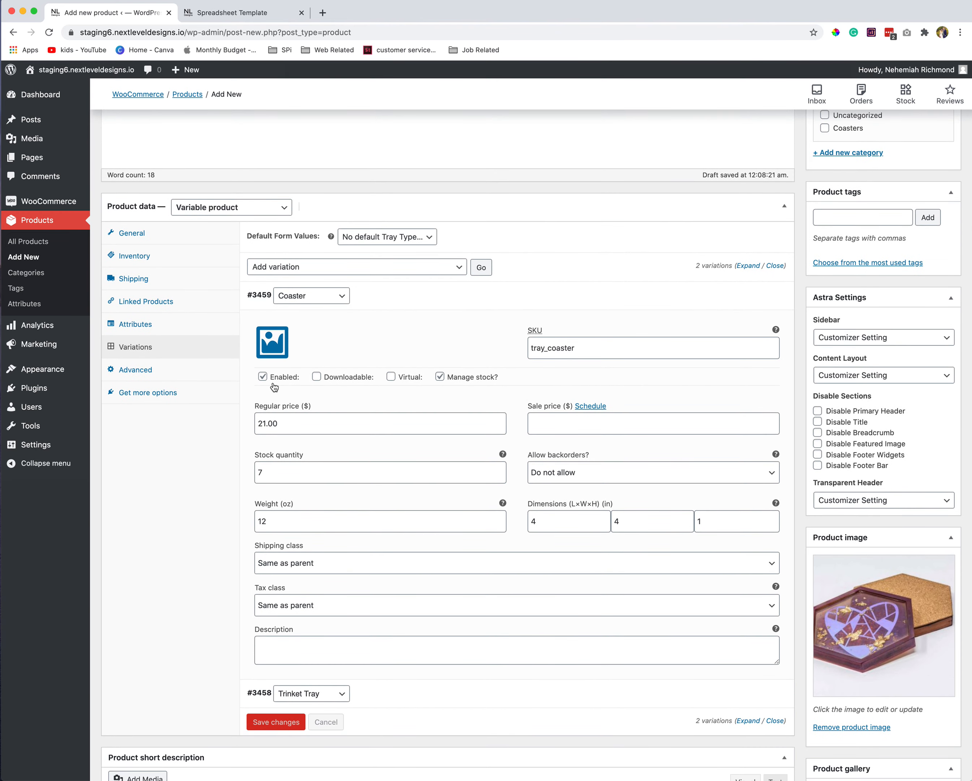
{"action": "left_click", "coordinate": [271, 346]}
{"action": "left_click", "coordinate": [396, 226]}
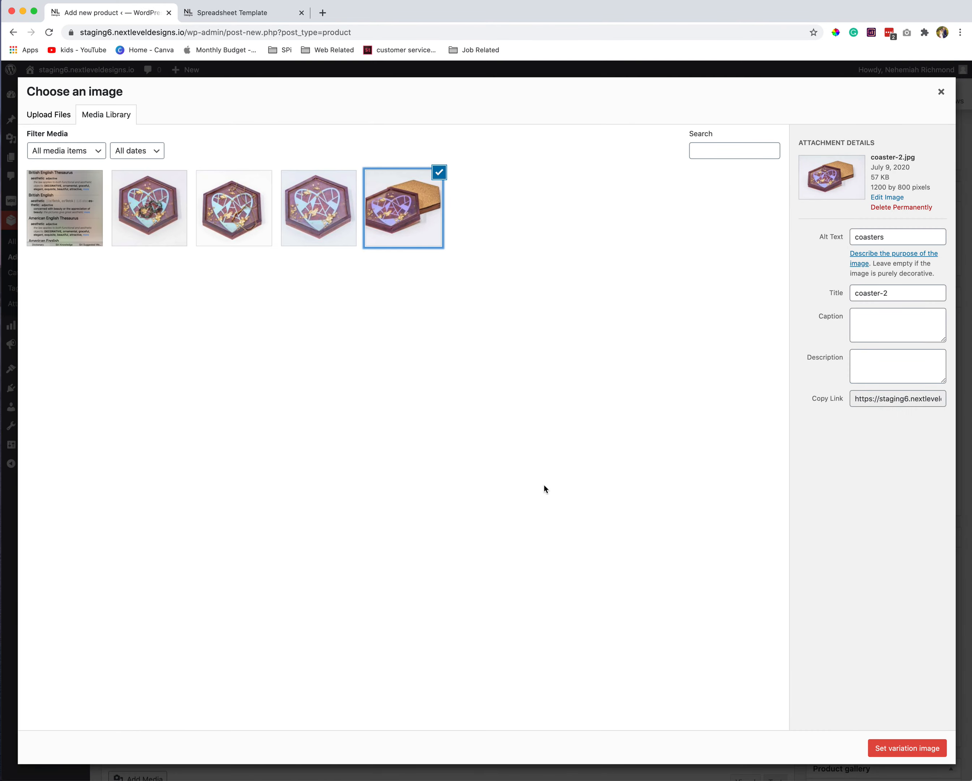
{"action": "left_click", "coordinate": [893, 748]}
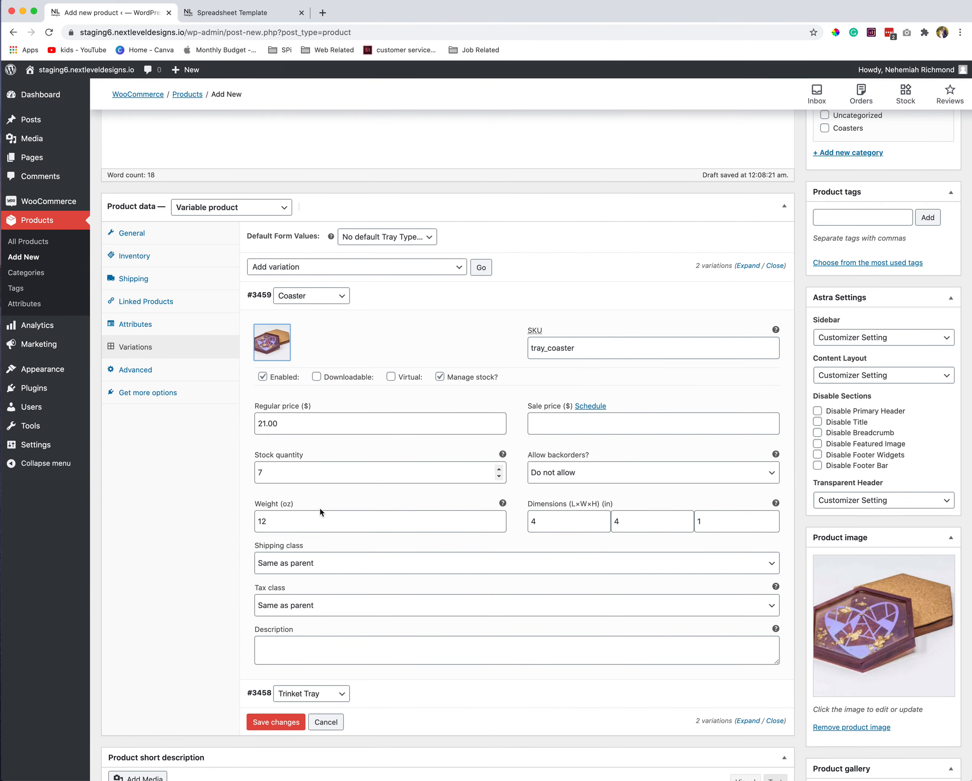
Expand the Trinket Tray variation and assign the coaster-1 photo as its image
{"action": "scroll", "coordinate": [349, 629], "scroll_direction": "down", "scroll_amount": 1}
{"action": "left_click", "coordinate": [398, 604]}
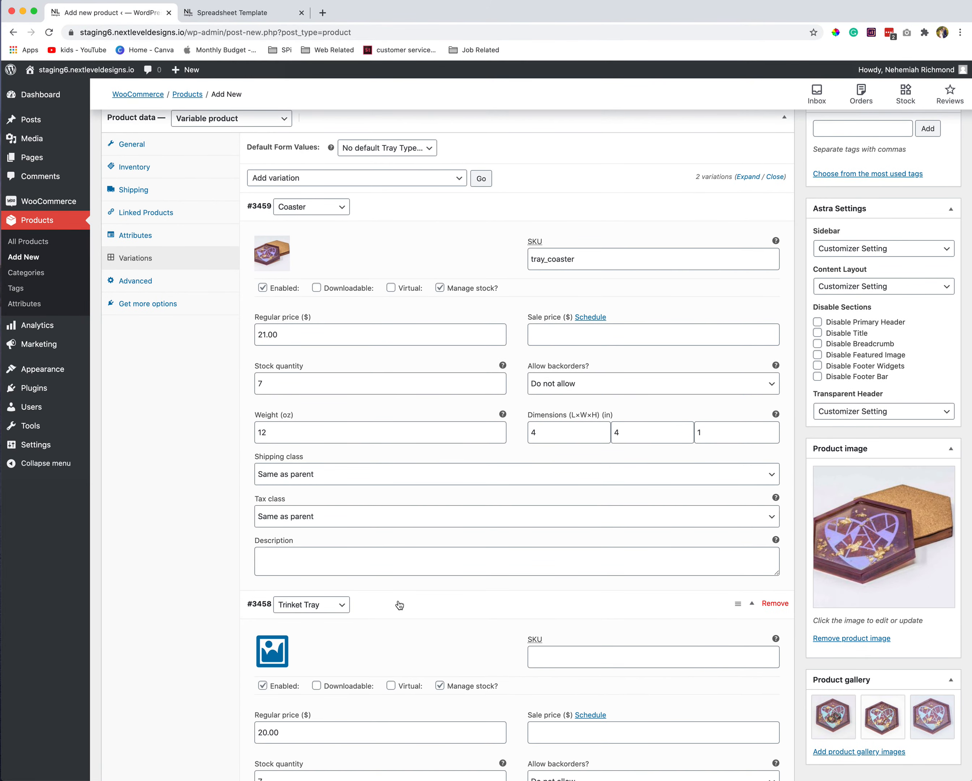
{"action": "left_click", "coordinate": [274, 658]}
{"action": "left_click", "coordinate": [316, 215]}
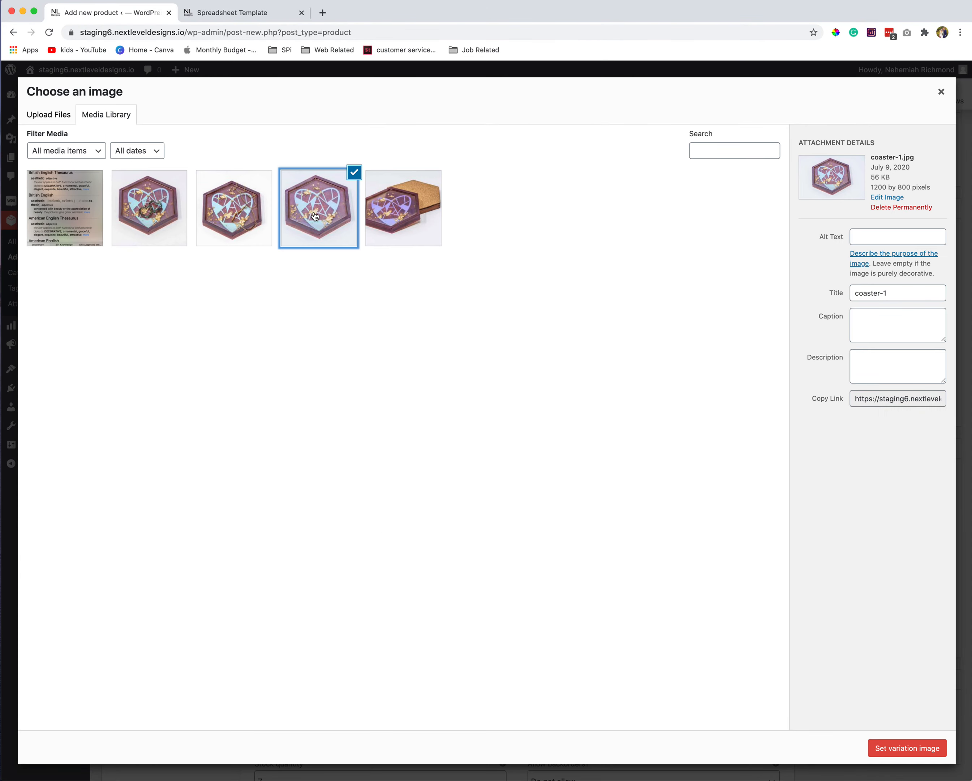
{"action": "left_click", "coordinate": [907, 748]}
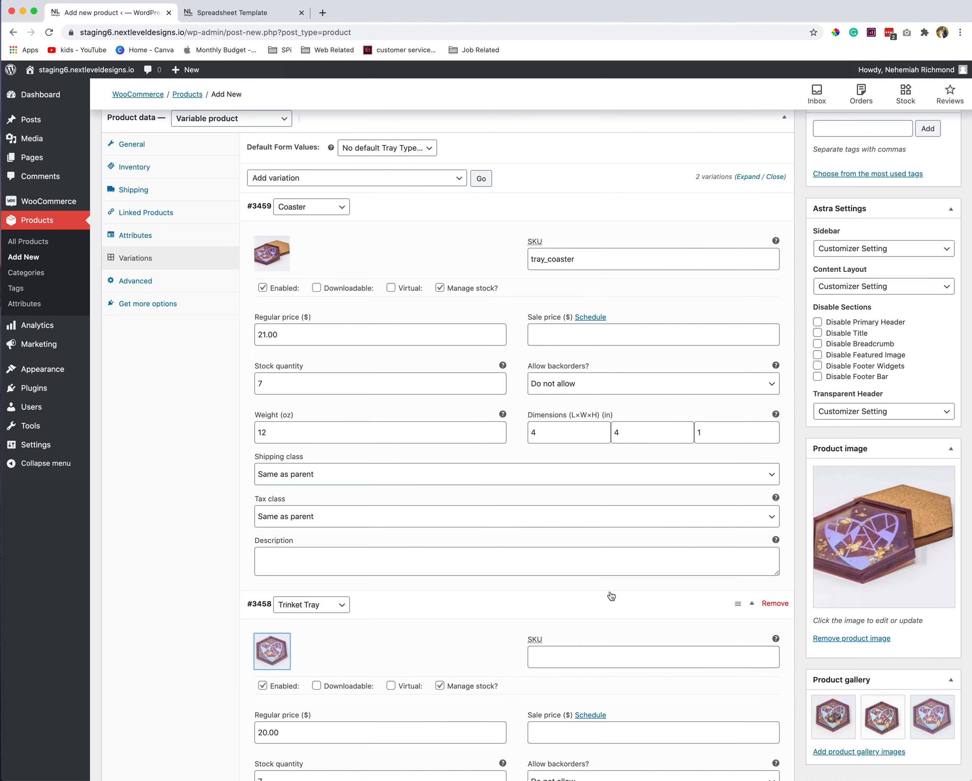
Save the variation changes and publish the Trinket Tray product
{"action": "scroll", "coordinate": [529, 643], "scroll_direction": "down", "scroll_amount": 10}
{"action": "scroll", "coordinate": [521, 640], "scroll_direction": "up", "scroll_amount": 1}
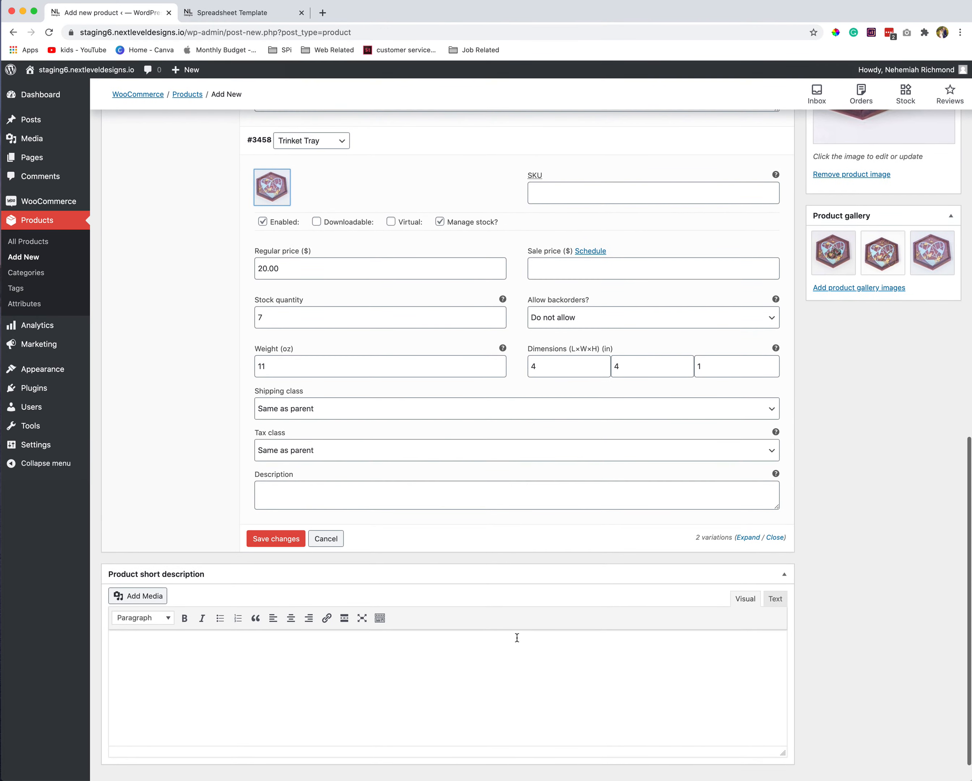
{"action": "left_click", "coordinate": [269, 539]}
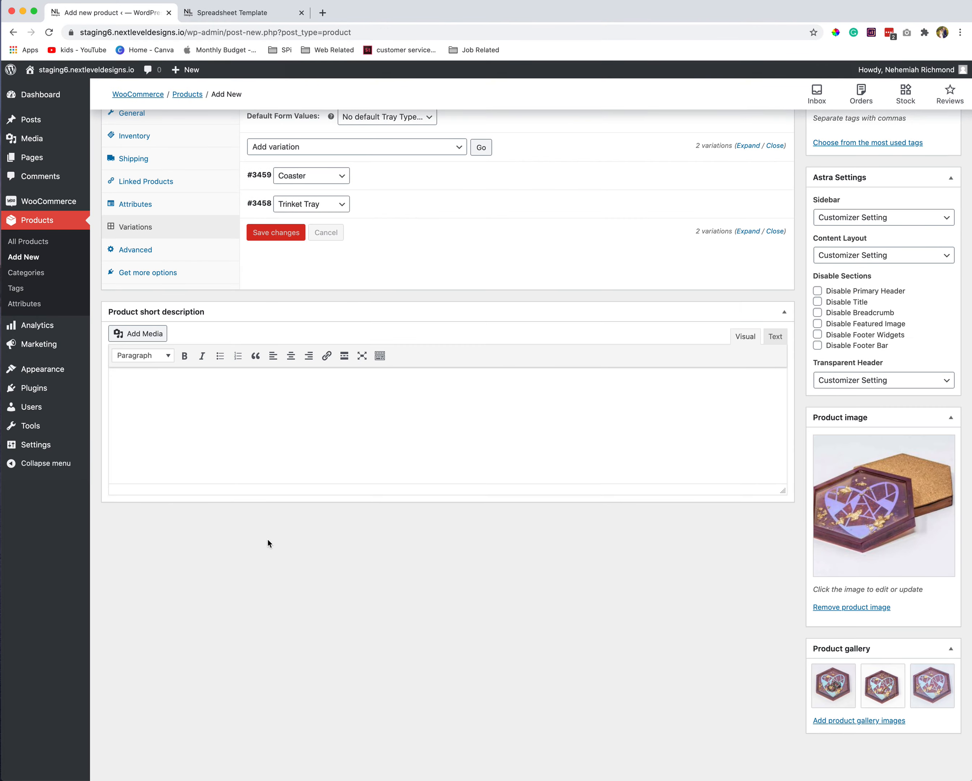
{"action": "scroll", "coordinate": [269, 543], "scroll_direction": "up", "scroll_amount": 7}
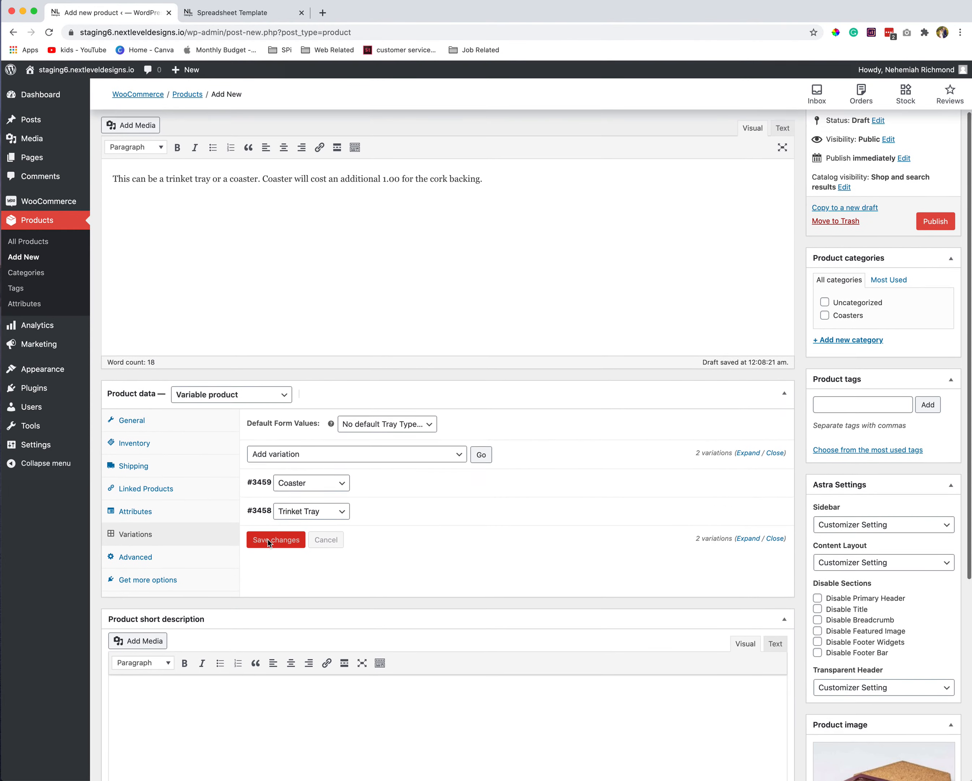
{"action": "left_click", "coordinate": [935, 257]}
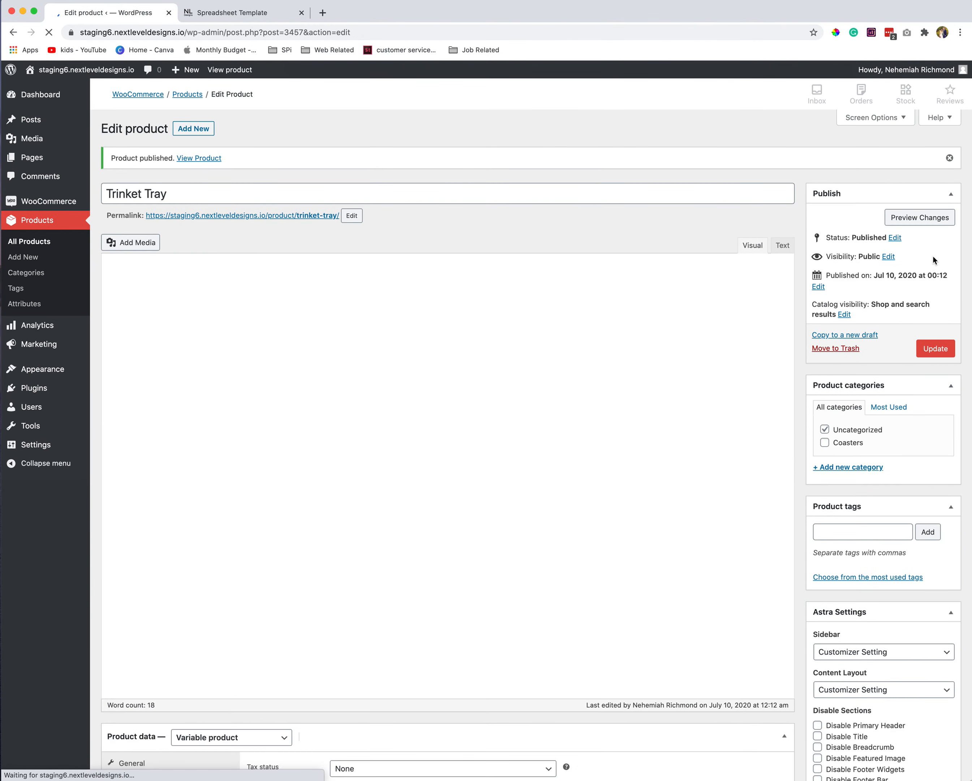
Preview the published product's store page and check its Coaster and Trinket Tray options under Tray Type
{"action": "left_click", "coordinate": [921, 222]}
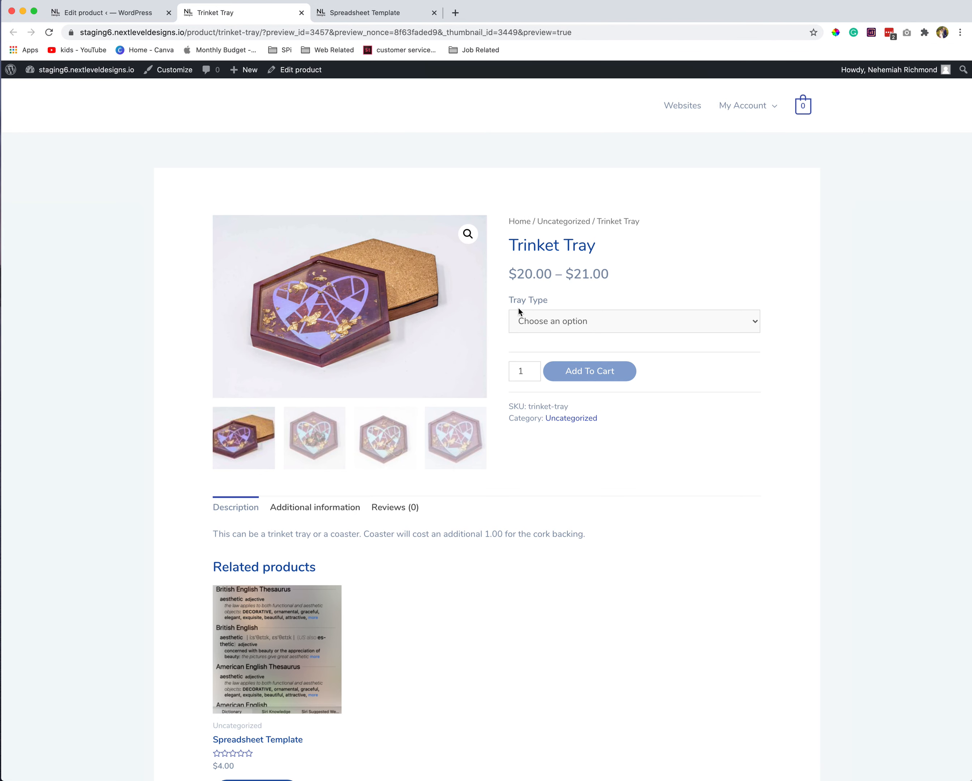
{"action": "left_click", "coordinate": [552, 322]}
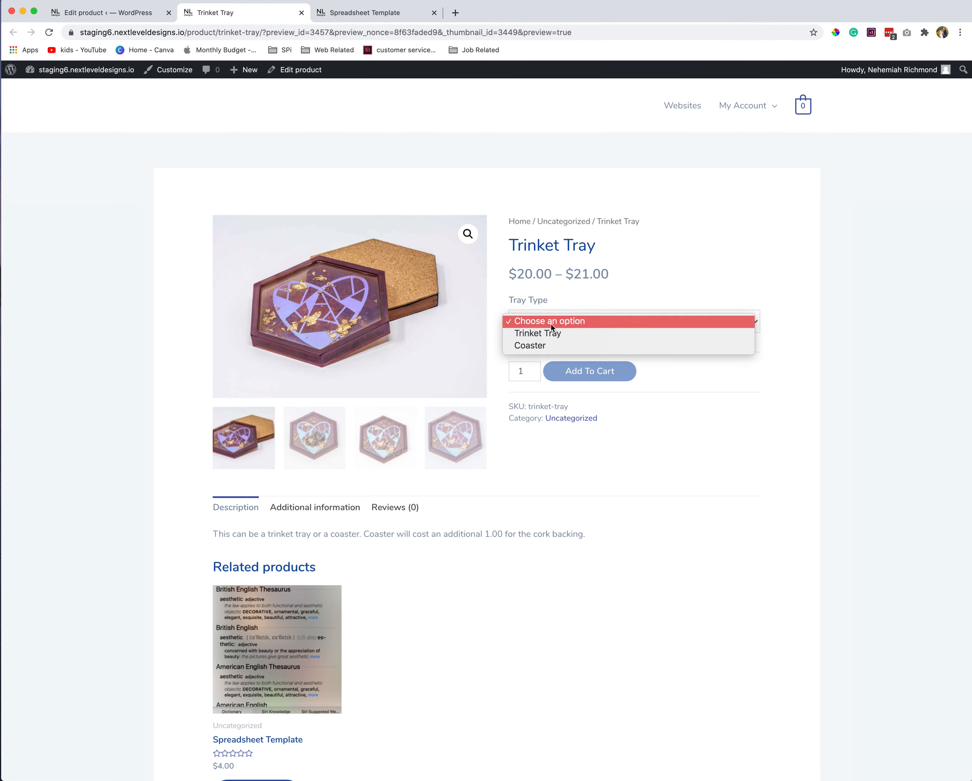
{"action": "left_click", "coordinate": [550, 346]}
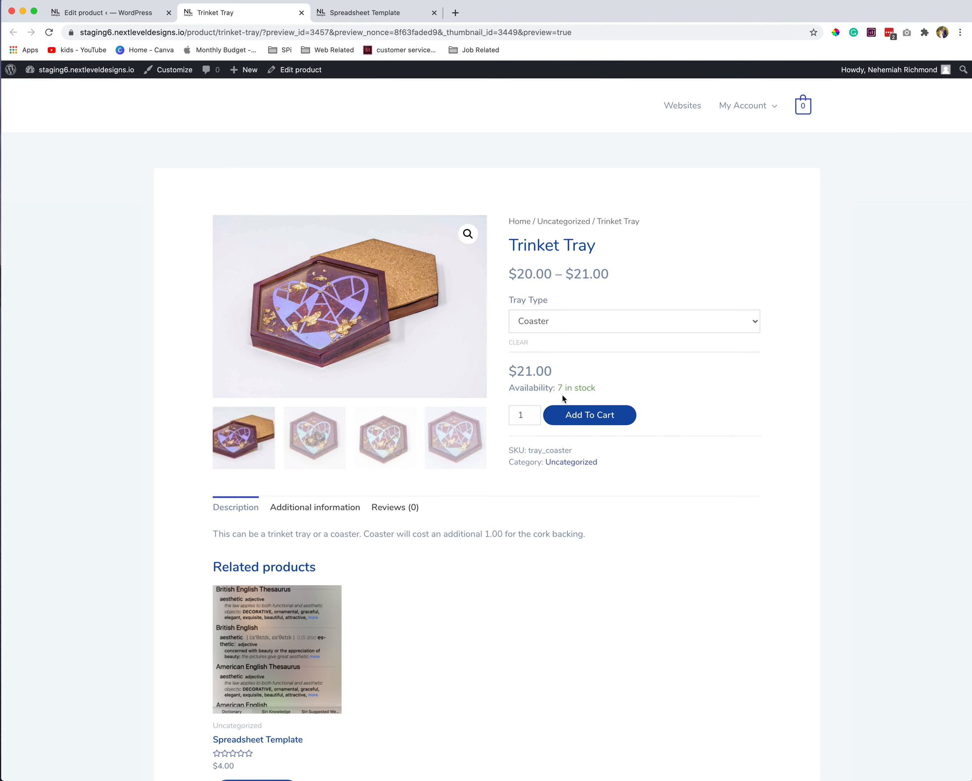
{"action": "left_click", "coordinate": [548, 326]}
{"action": "left_click", "coordinate": [537, 309]}
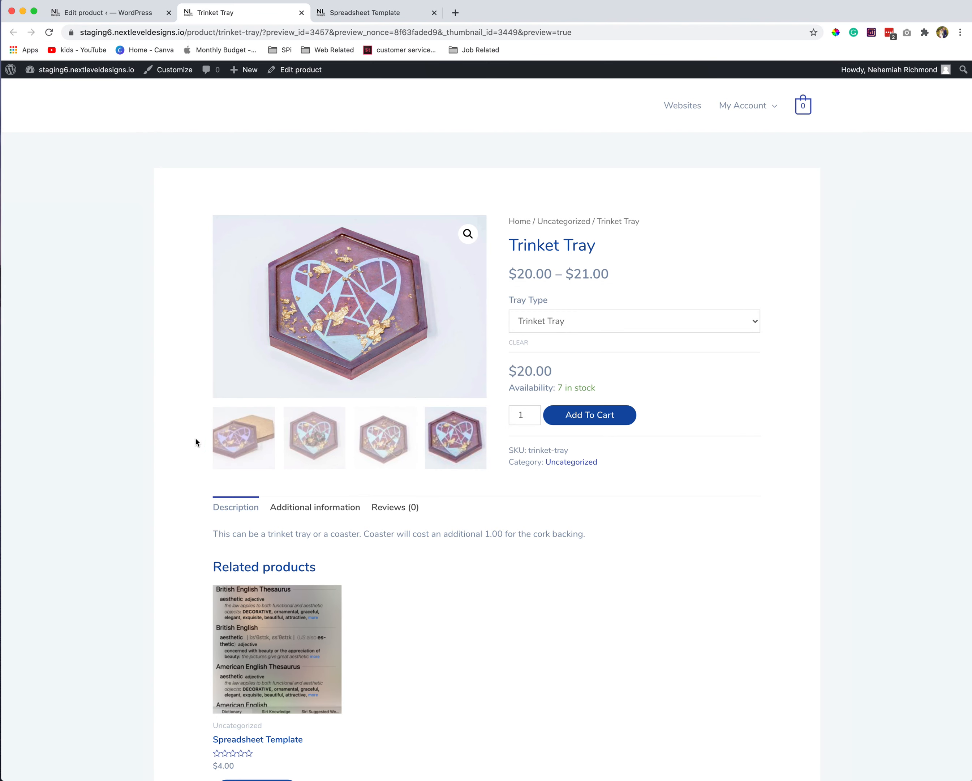
View the gallery photos of the tray without the cork backing on the product page, finishing on the one holding jewellery
{"action": "left_click", "coordinate": [315, 439]}
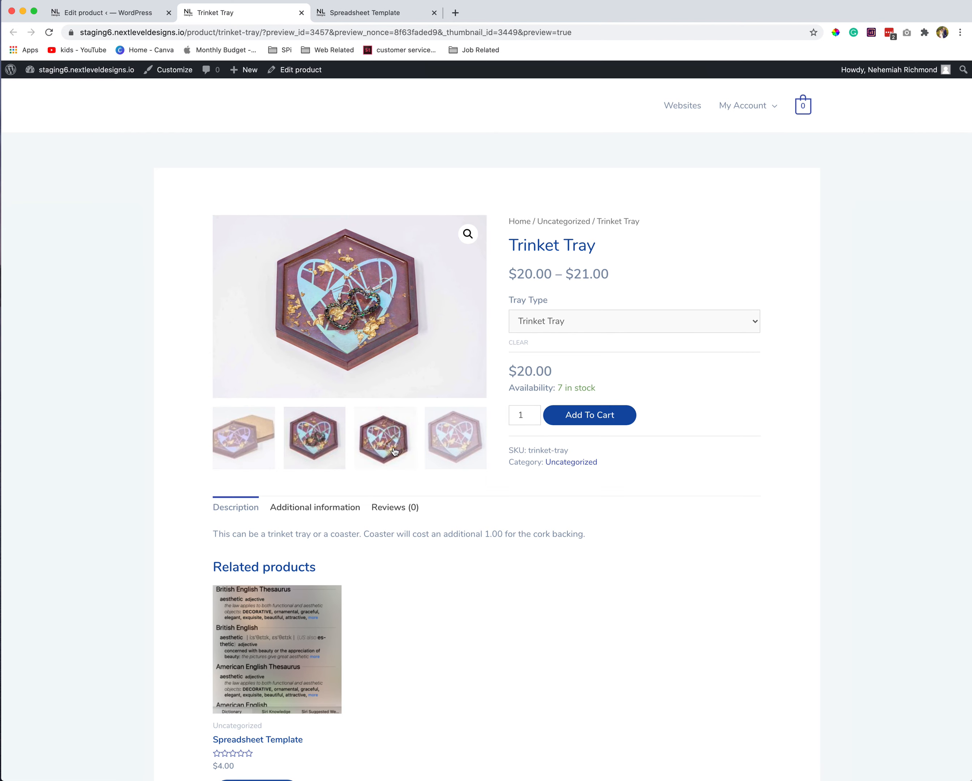
{"action": "left_click", "coordinate": [384, 439]}
{"action": "left_click", "coordinate": [455, 451]}
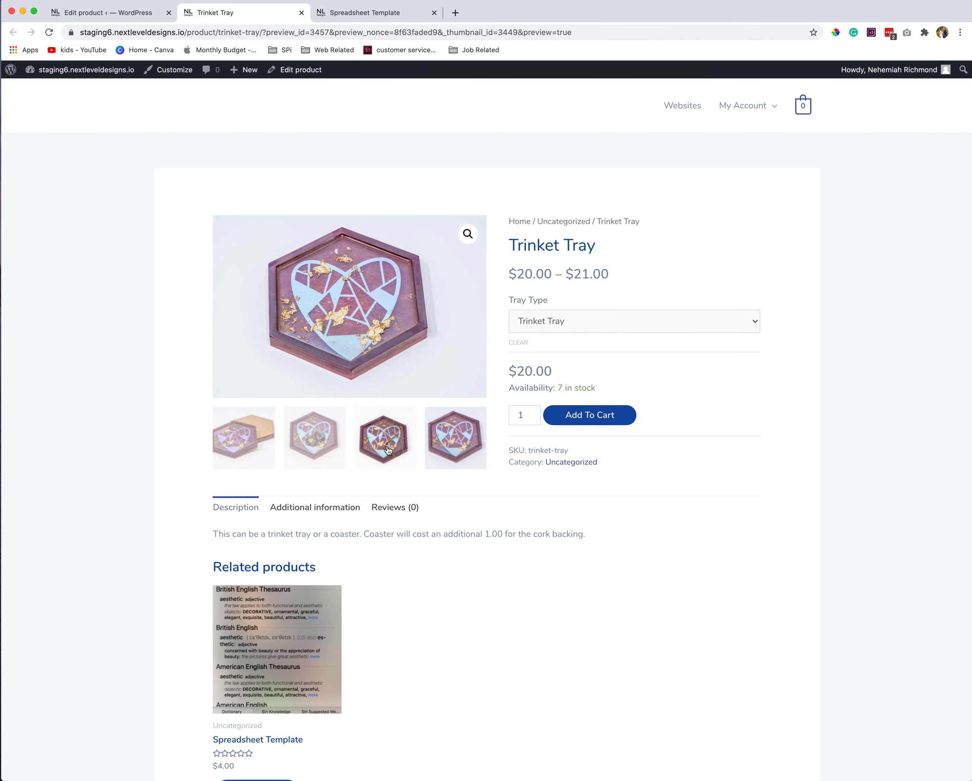
{"action": "left_click", "coordinate": [310, 452]}
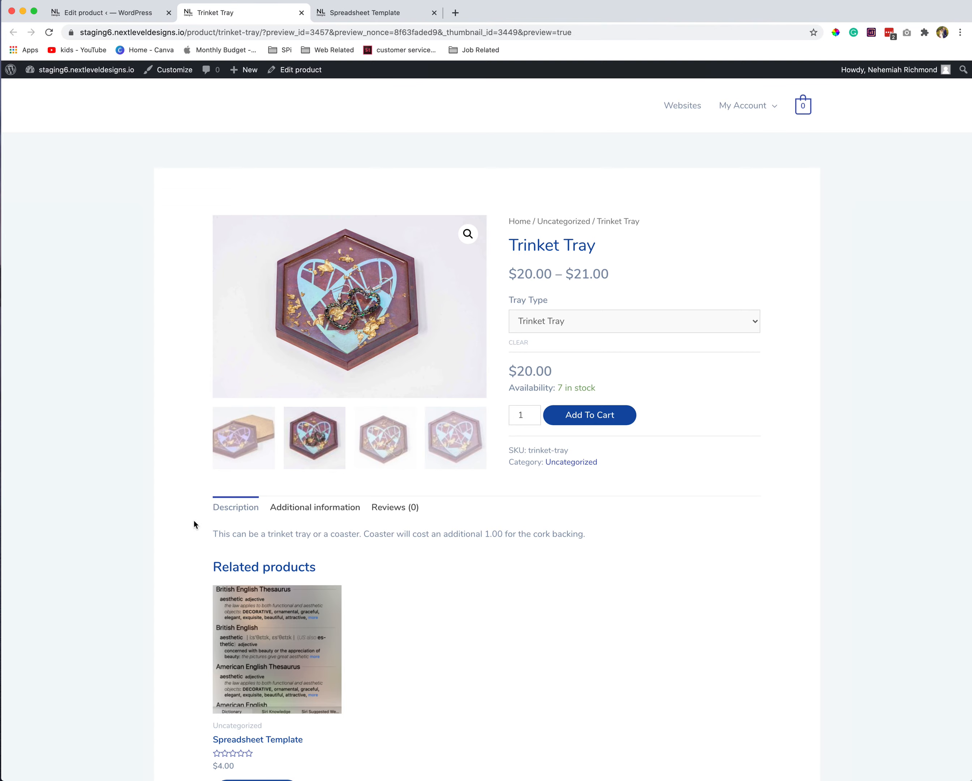
Review the product's additional information, including weight, dimensions and tray type, and look over the related products
{"action": "scroll", "coordinate": [252, 475], "scroll_direction": "down", "scroll_amount": 2}
{"action": "left_click", "coordinate": [329, 451]}
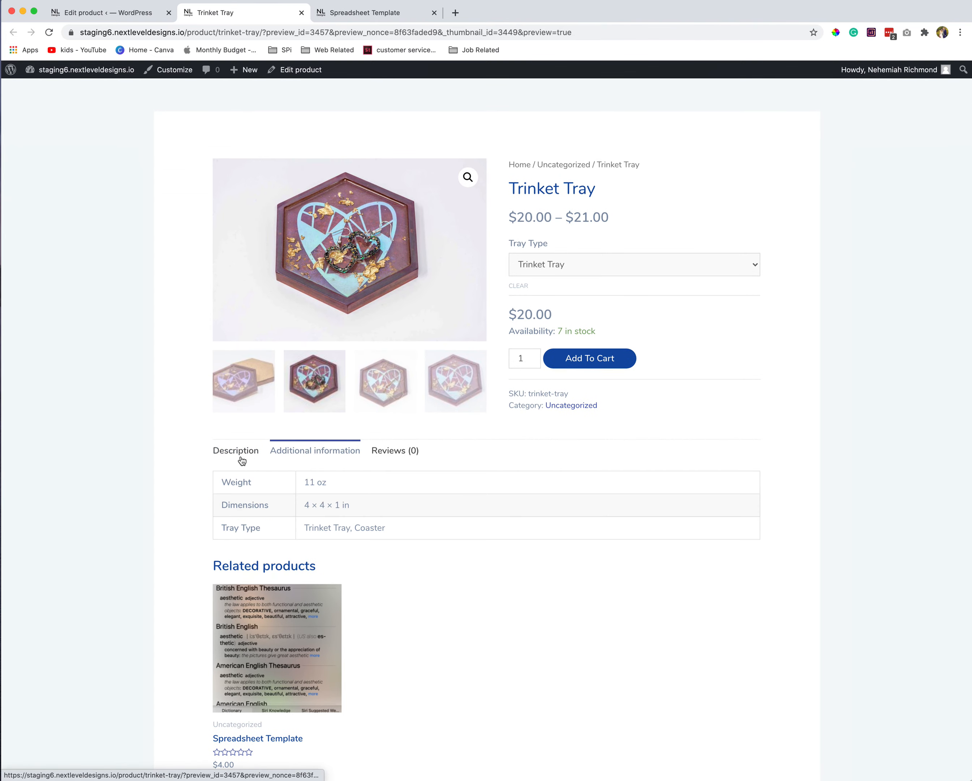
{"action": "left_click_drag", "start_coordinate": [222, 482], "coordinate": [400, 529]}
{"action": "left_click", "coordinate": [453, 561]}
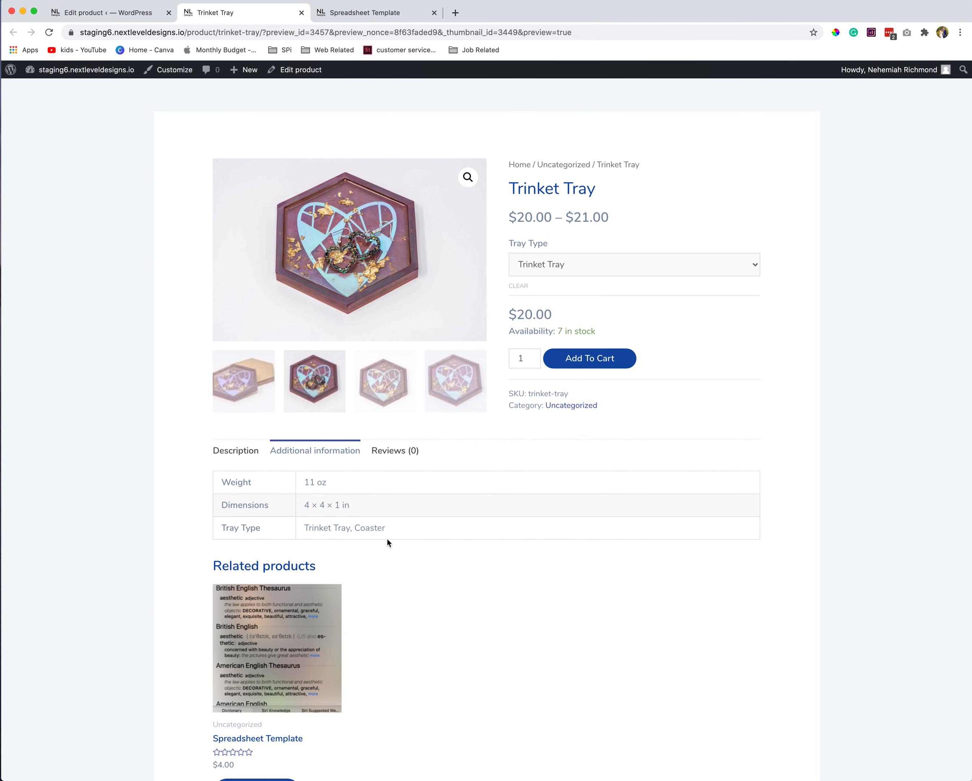
{"action": "scroll", "coordinate": [388, 544], "scroll_direction": "down", "scroll_amount": 1}
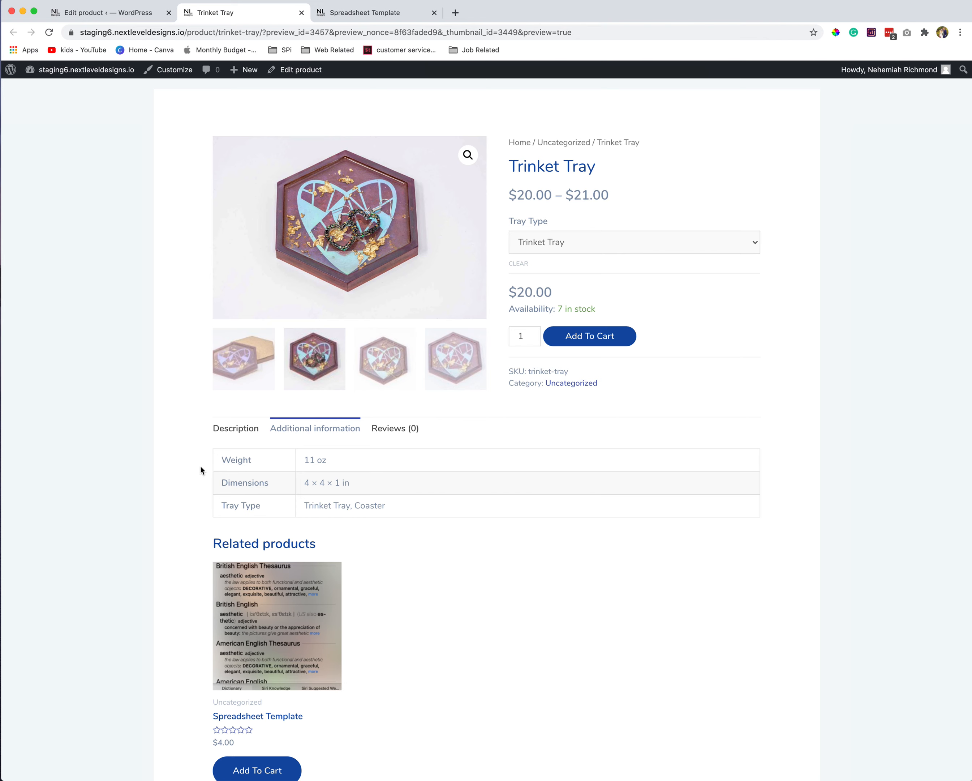
{"action": "scroll", "coordinate": [201, 470], "scroll_direction": "down", "scroll_amount": 3}
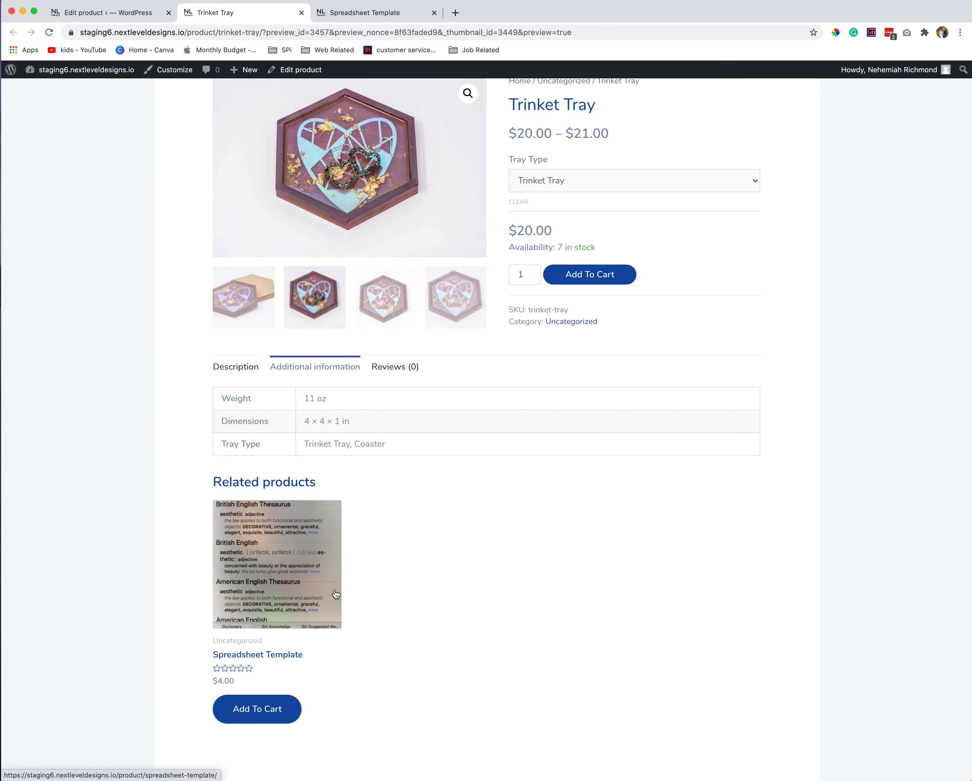
{"action": "scroll", "coordinate": [480, 539], "scroll_direction": "up", "scroll_amount": 1}
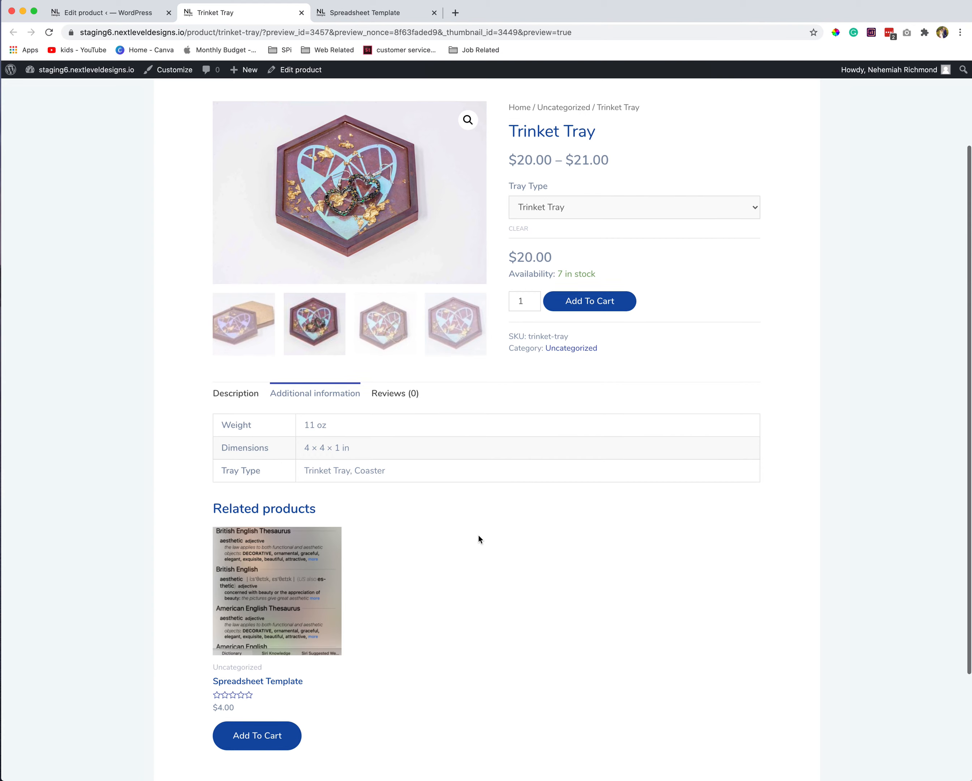